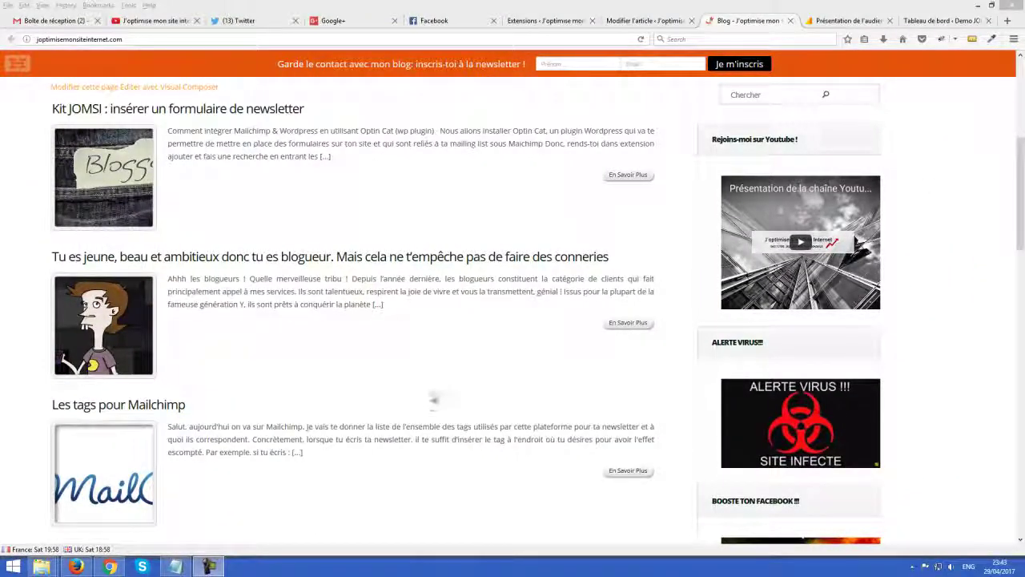
# Switch to the demo site's WordPress dashboard and open the post "article test" from the list of all articles for editing
pyautogui.click(941, 20)
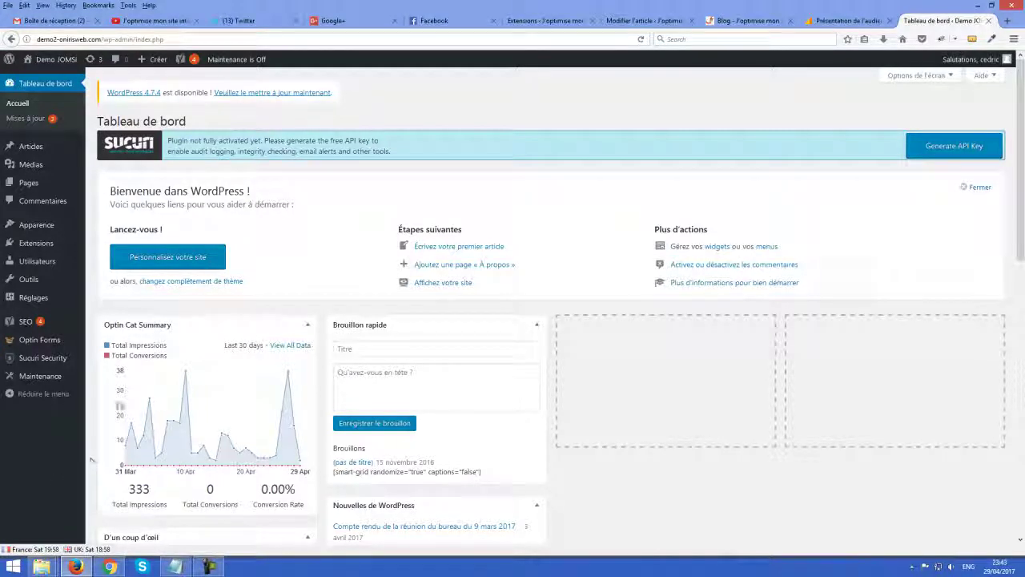
pyautogui.moveTo(29, 325)
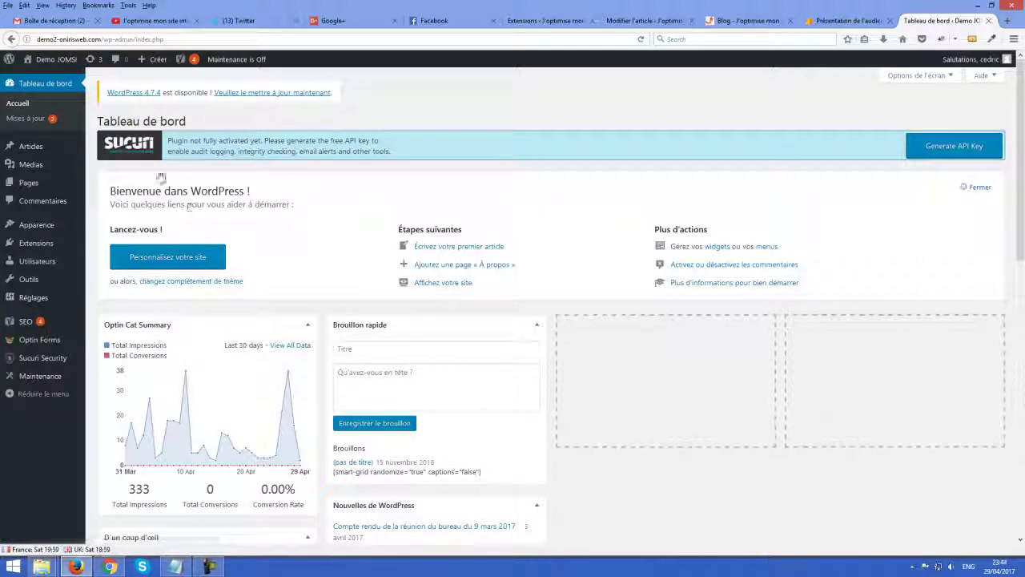
pyautogui.moveTo(33, 158)
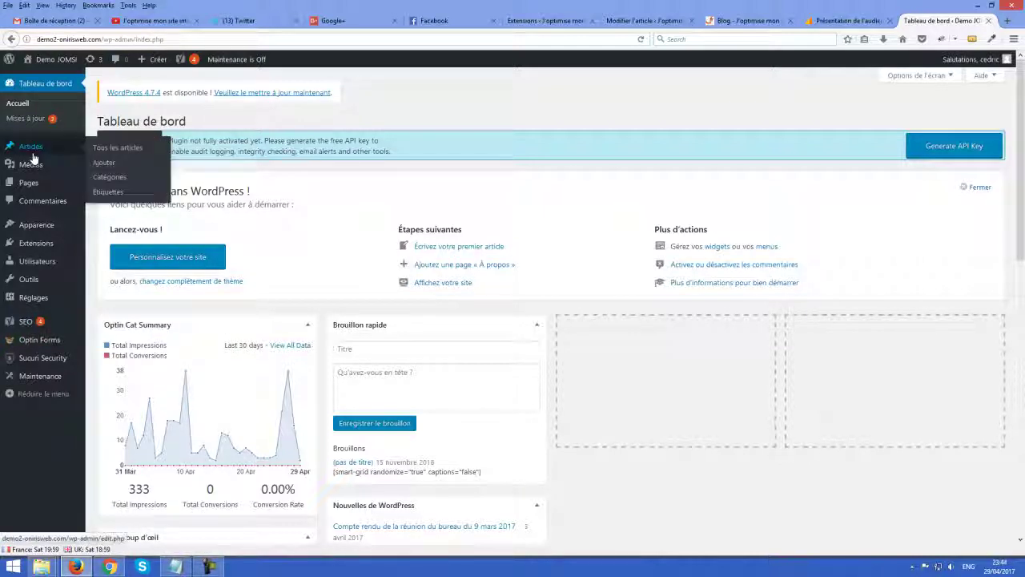
pyautogui.click(131, 147)
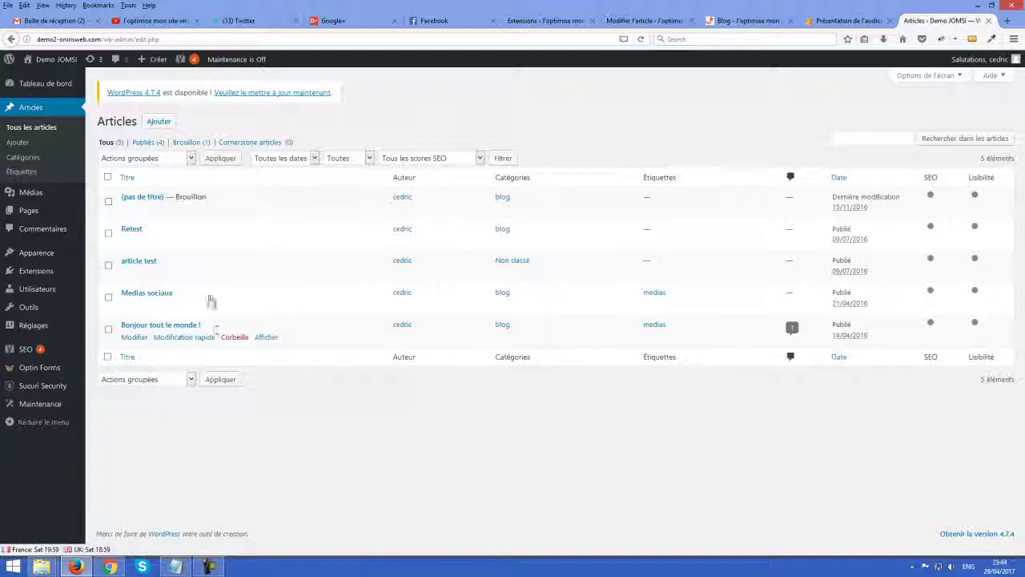
pyautogui.click(134, 273)
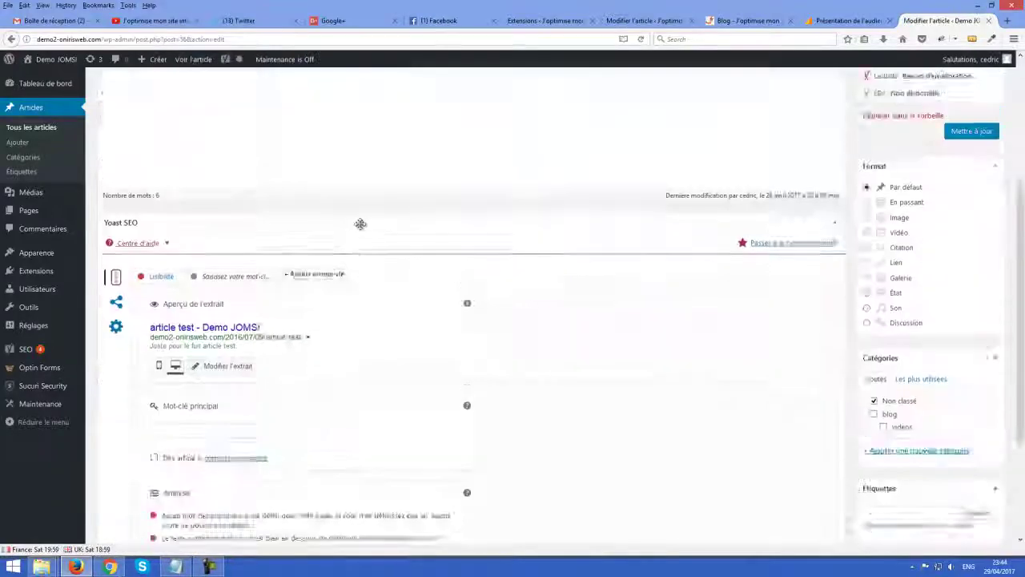
# Examine the Yoast SEO section below the article editor, collapsing and expanding it, down to its analysis list
pyautogui.scroll(-2, 464, 355)
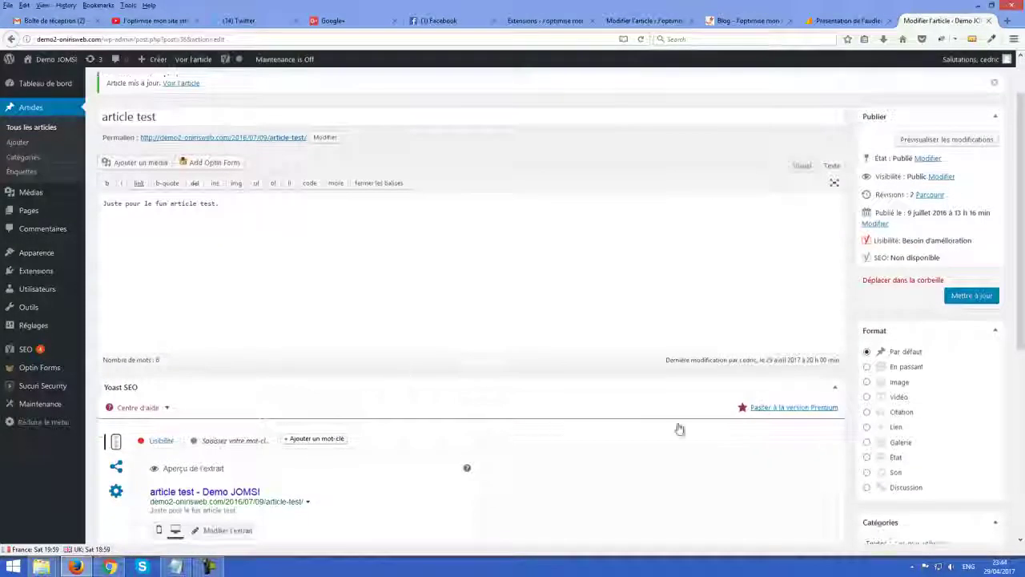
pyautogui.click(833, 389)
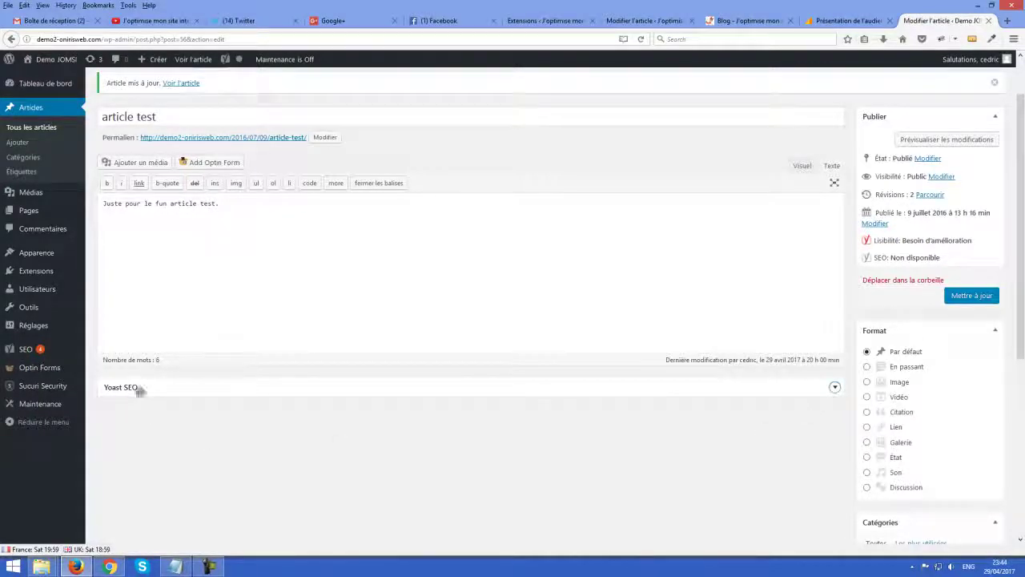
pyautogui.click(836, 390)
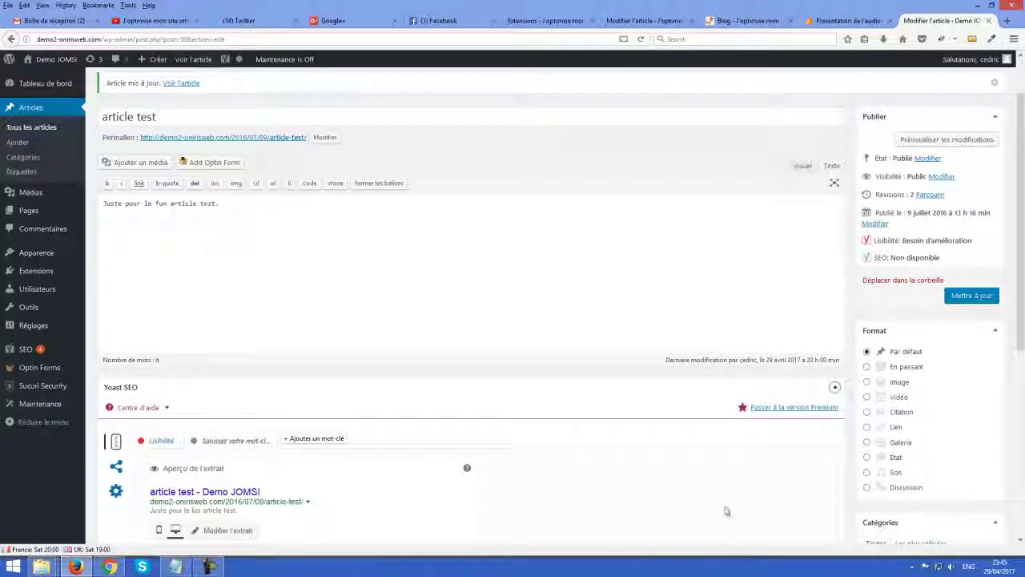
pyautogui.scroll(-4, 697, 436)
pyautogui.scroll(-3, 608, 404)
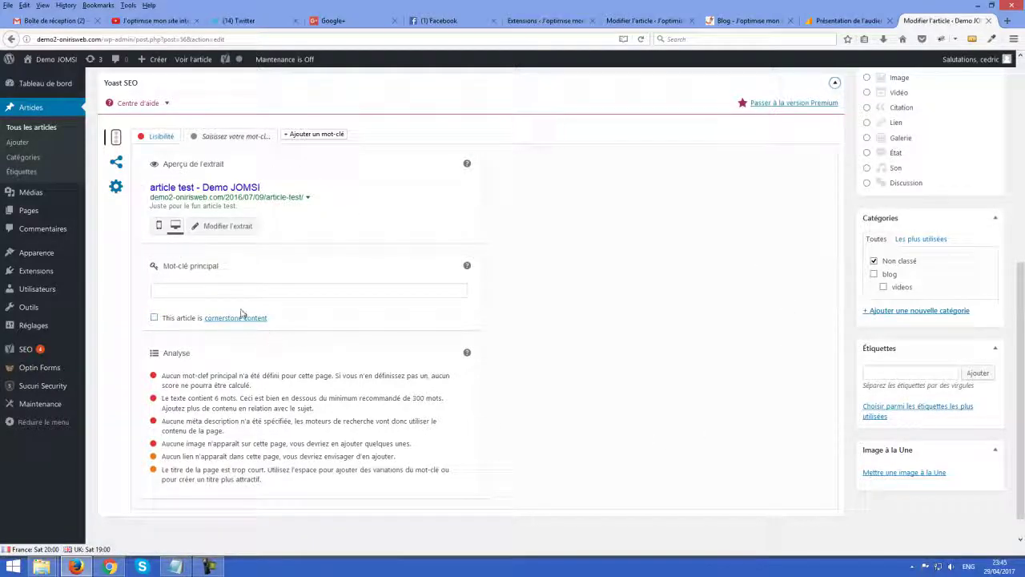
# Set the article's Yoast SEO focus keyword to "article"
pyautogui.click(240, 290)
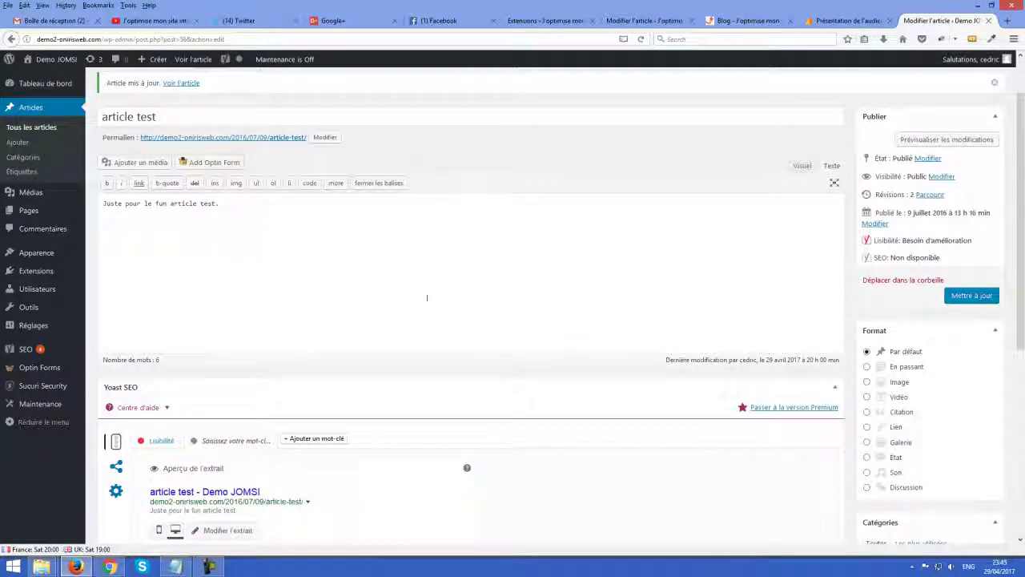
pyautogui.scroll(-8, 427, 297)
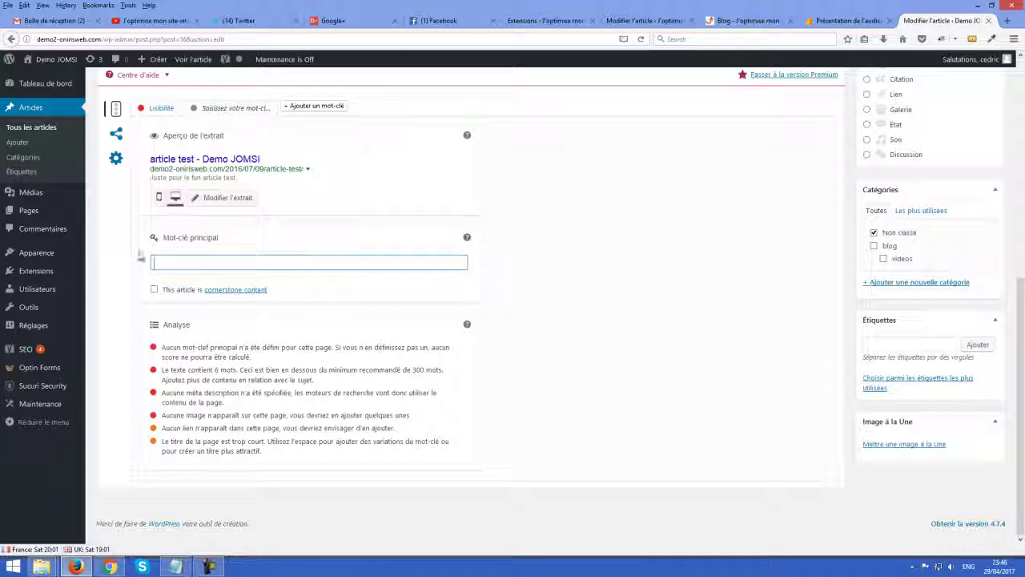
pyautogui.press('Return')
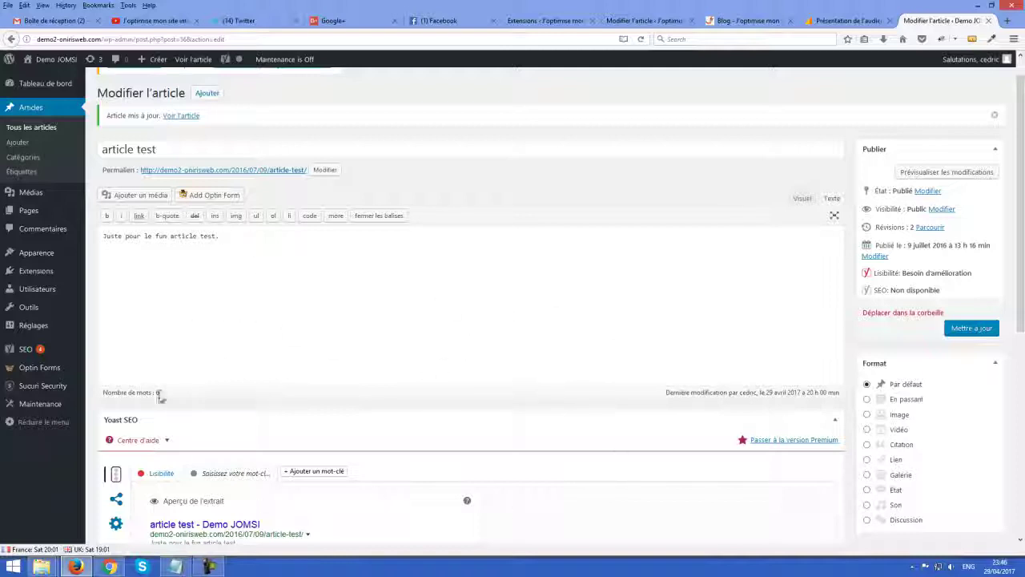
pyautogui.scroll(-5, 276, 396)
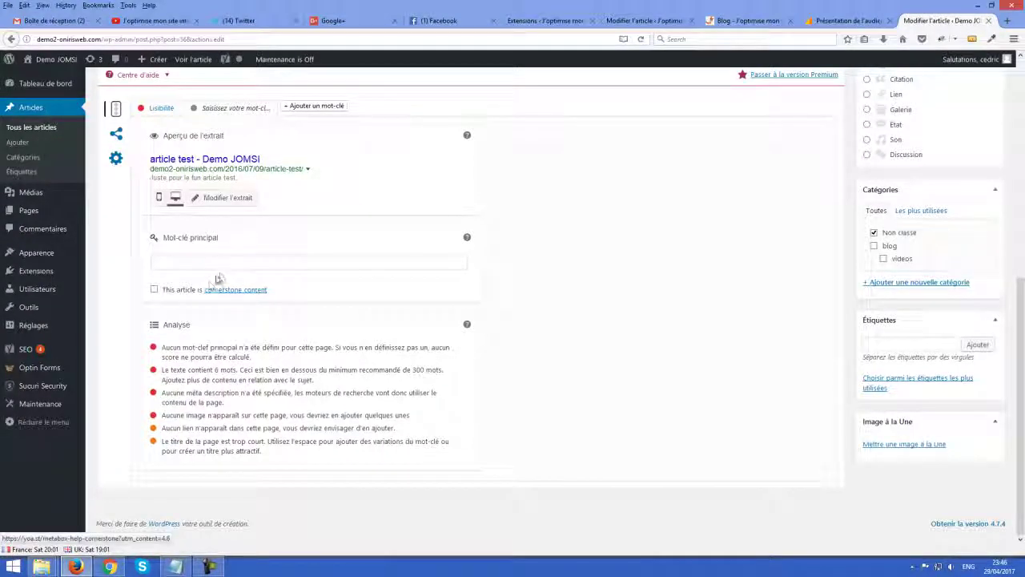
pyautogui.click(228, 266)
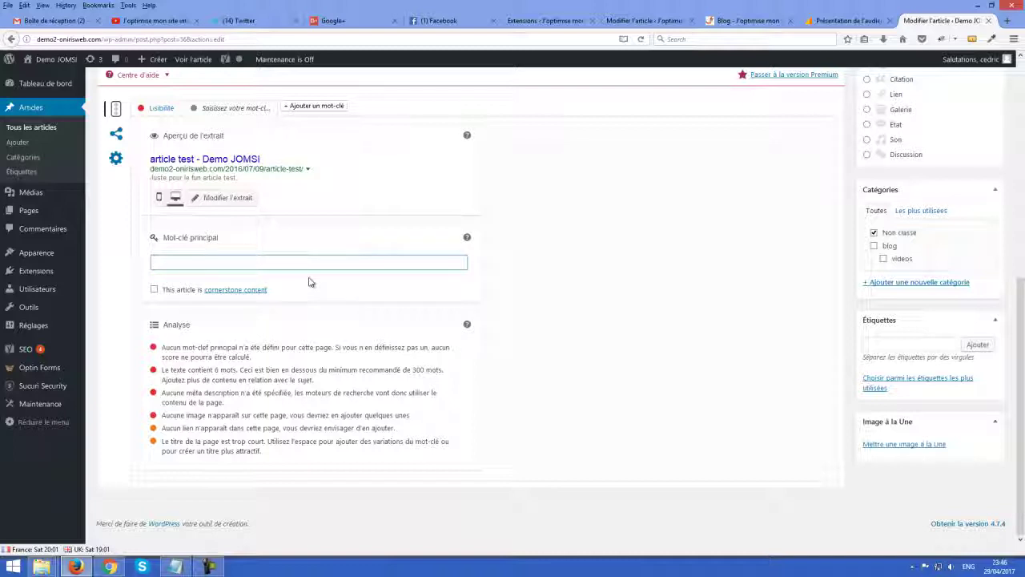
pyautogui.write('article')
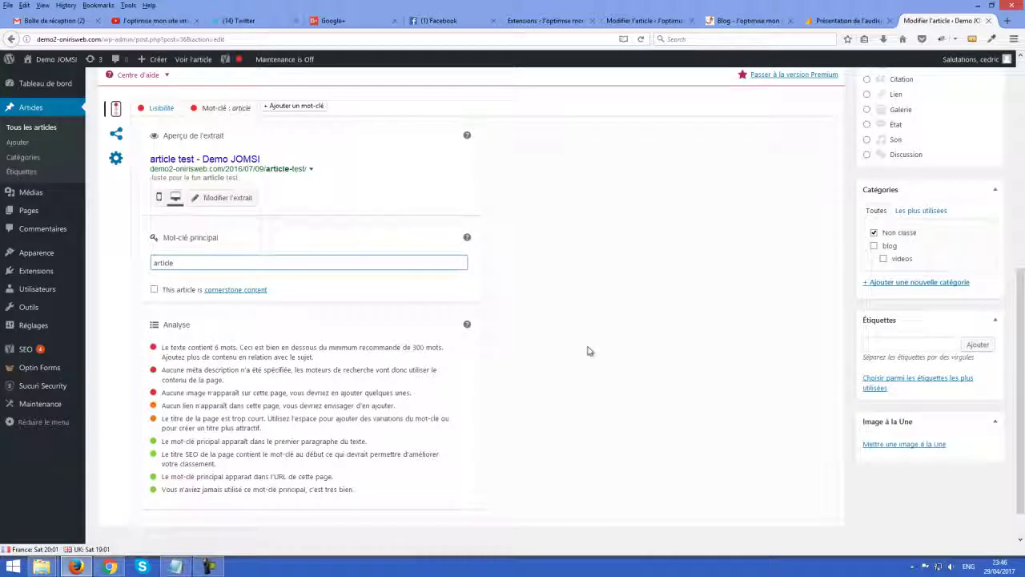
pyautogui.click(589, 350)
# Open the Yoast snippet editor and copy the preview's title into the SEO title as "article test - Demo Jomsi"
pyautogui.scroll(5, 591, 320)
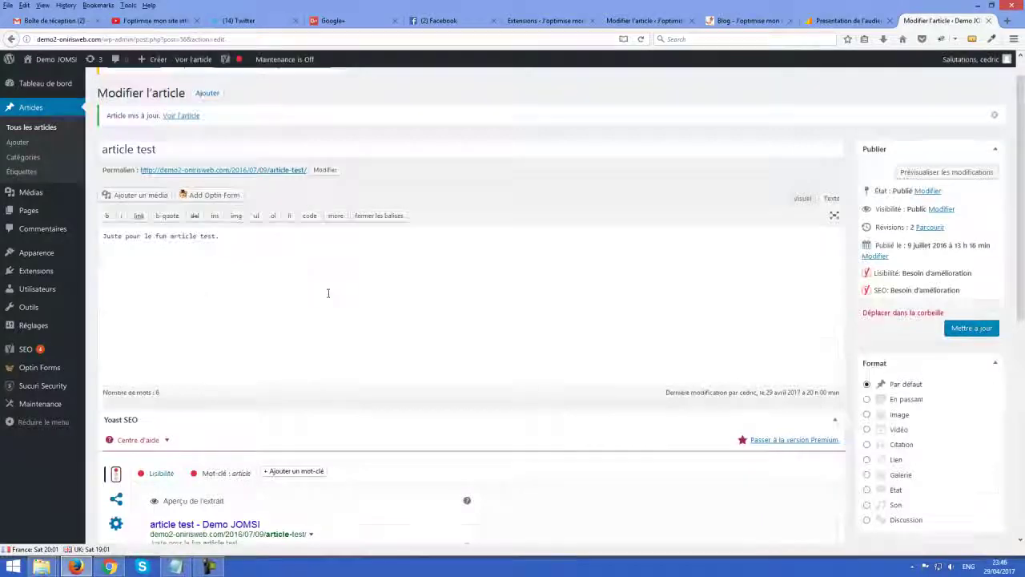
pyautogui.scroll(-6, 348, 298)
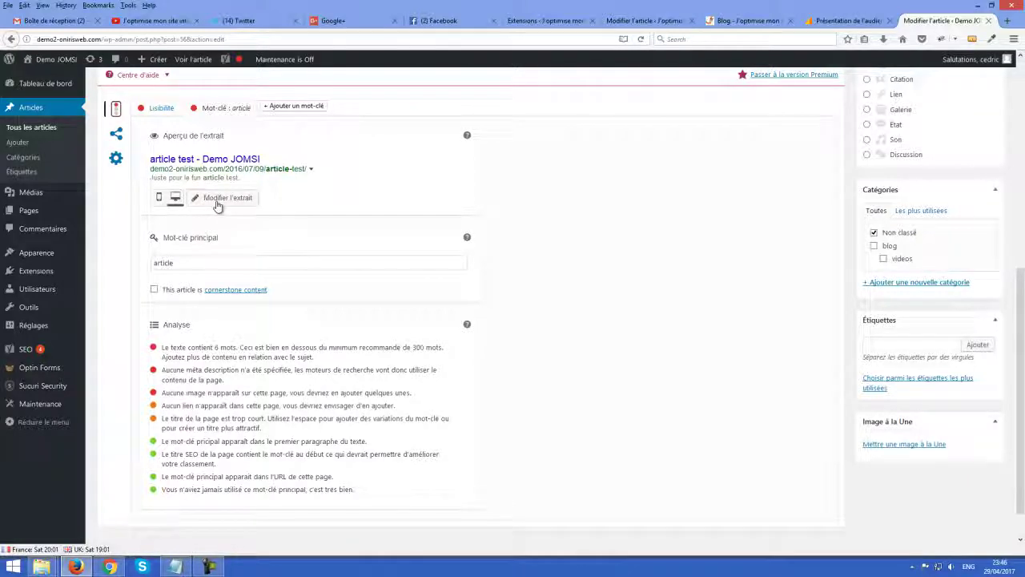
pyautogui.click(218, 202)
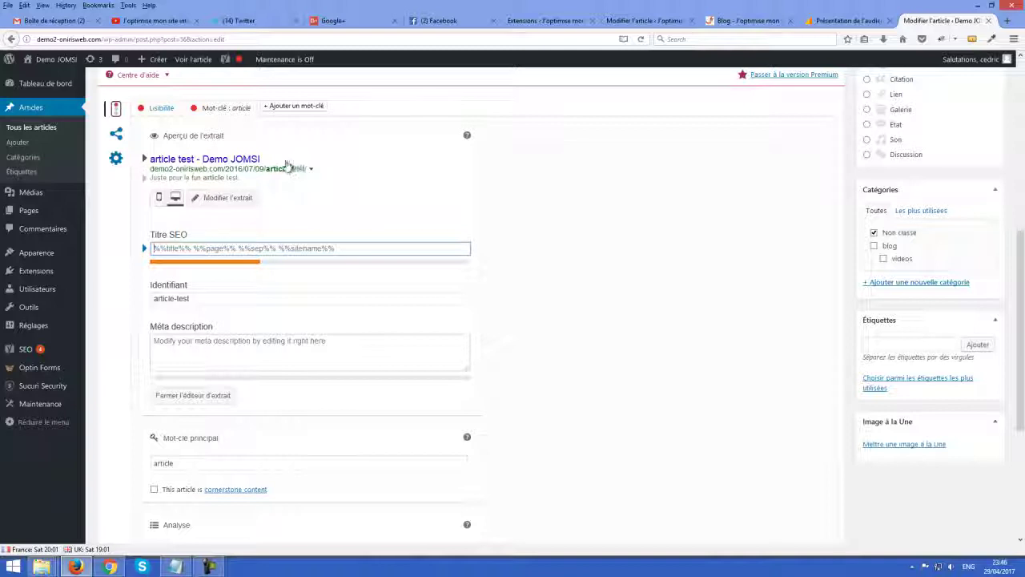
pyautogui.moveTo(150, 159); pyautogui.dragTo(256, 164)
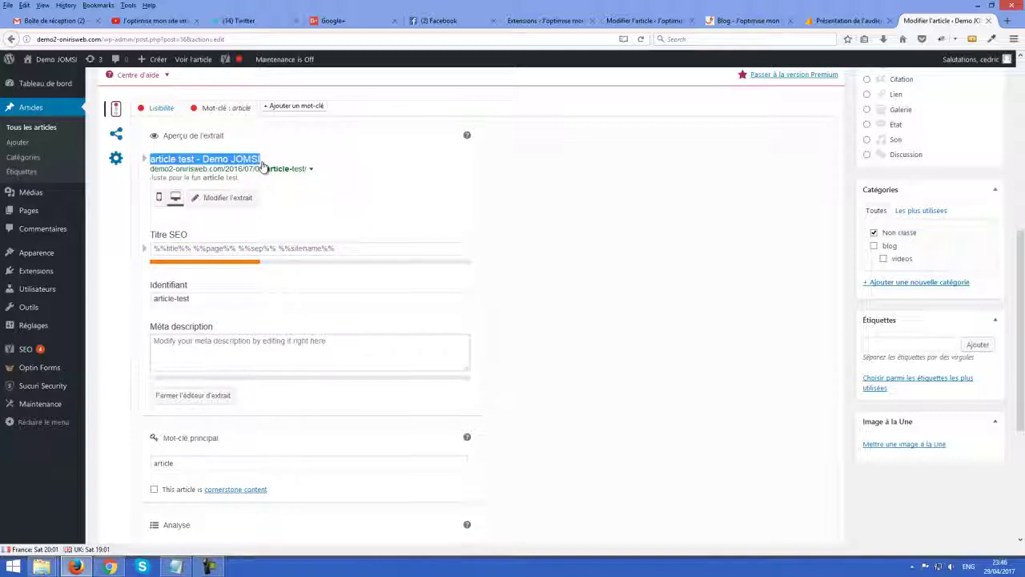
pyautogui.click(259, 160)
pyautogui.moveTo(150, 158); pyautogui.dragTo(260, 162)
pyautogui.rightClick(261, 164)
pyautogui.click(292, 171)
pyautogui.rightClick(238, 251)
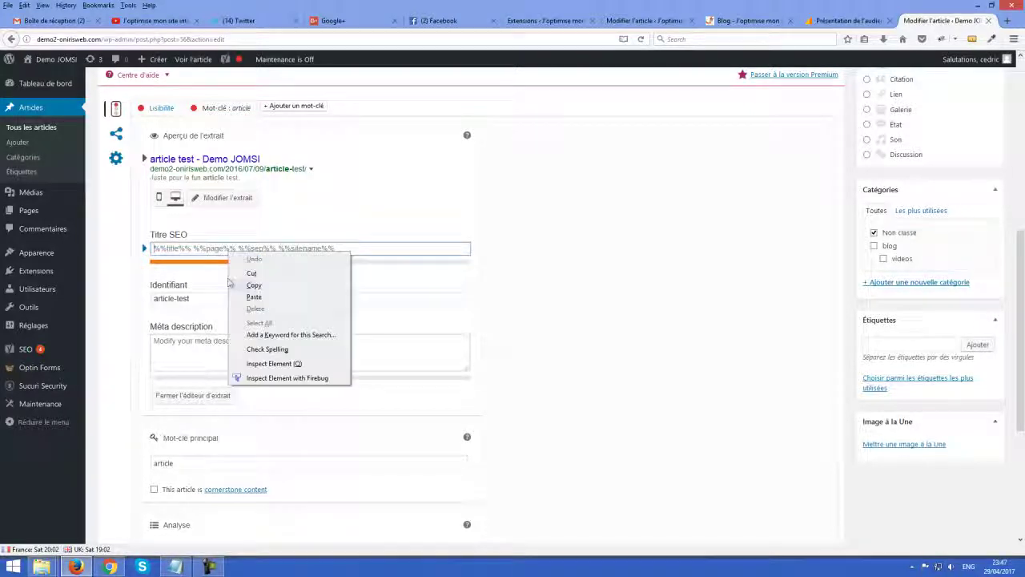
pyautogui.click(268, 297)
# Copy the sentence "Juste pour le fun article test." from the article body
pyautogui.click(259, 330)
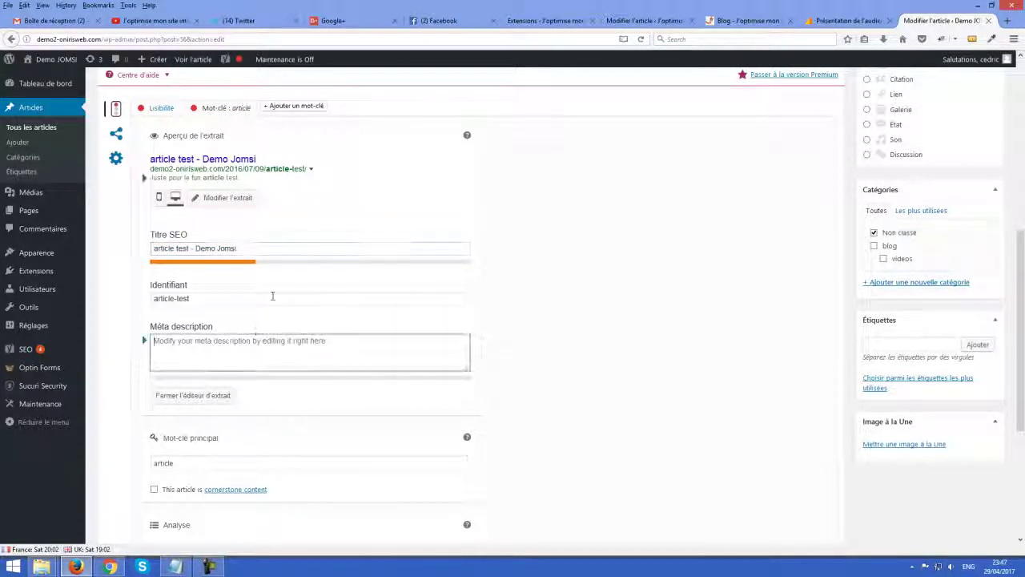
pyautogui.click(218, 298)
pyautogui.click(245, 361)
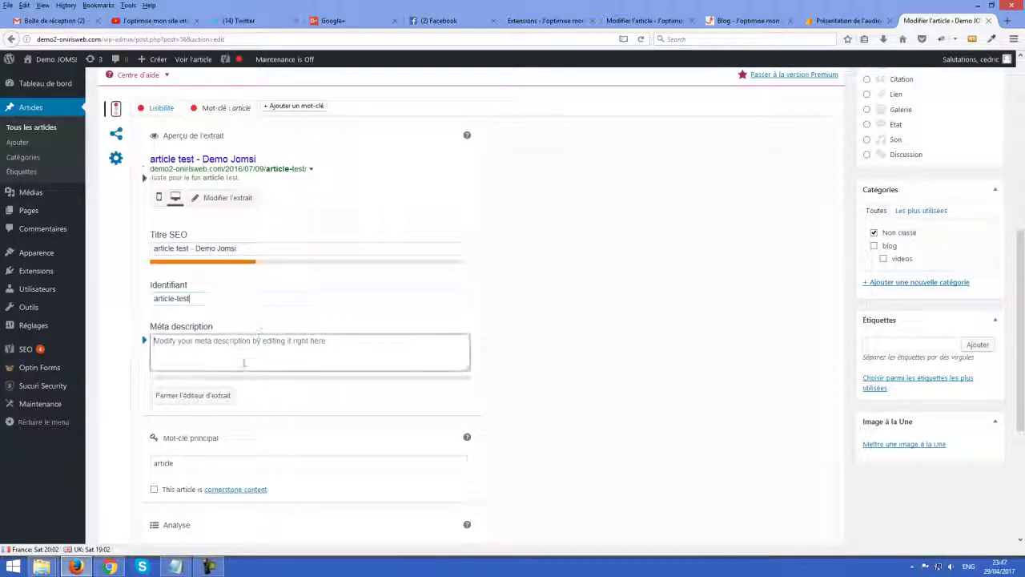
pyautogui.scroll(5, 254, 228)
pyautogui.moveTo(224, 237); pyautogui.dragTo(67, 248)
pyautogui.hotkey('ctrl', 'c')
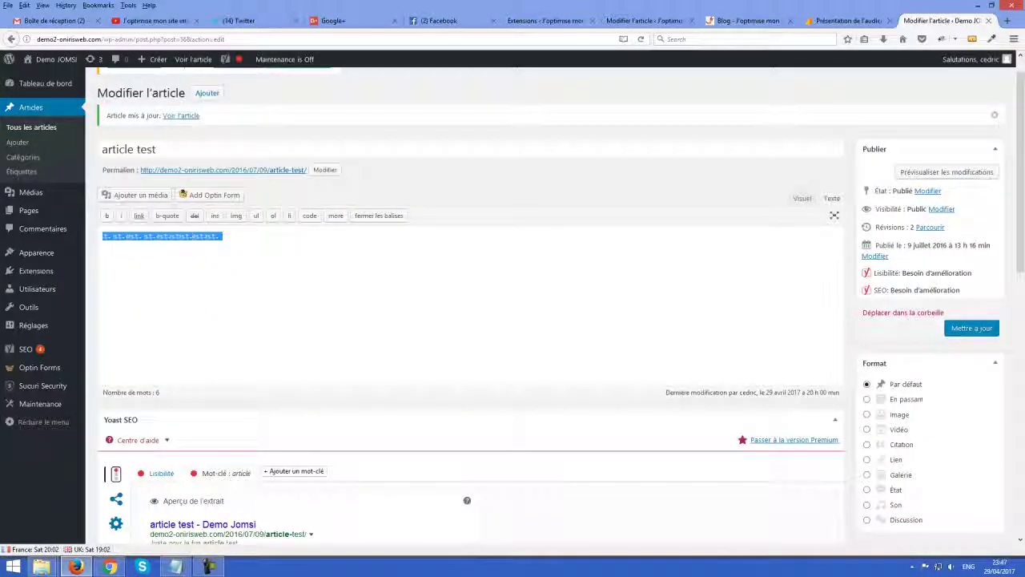
pyautogui.scroll(-5, 264, 321)
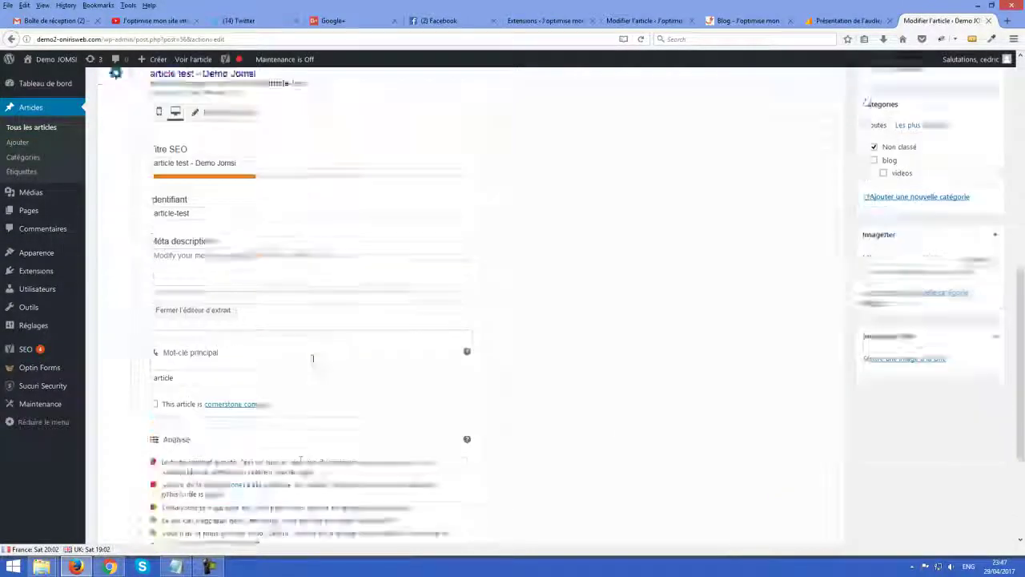
pyautogui.click(240, 343)
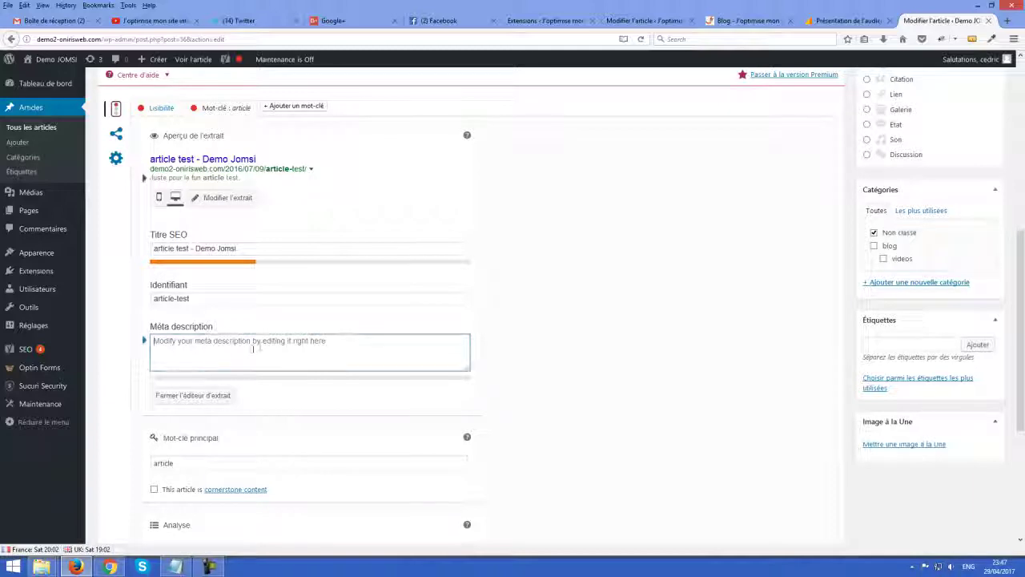
pyautogui.press('super')
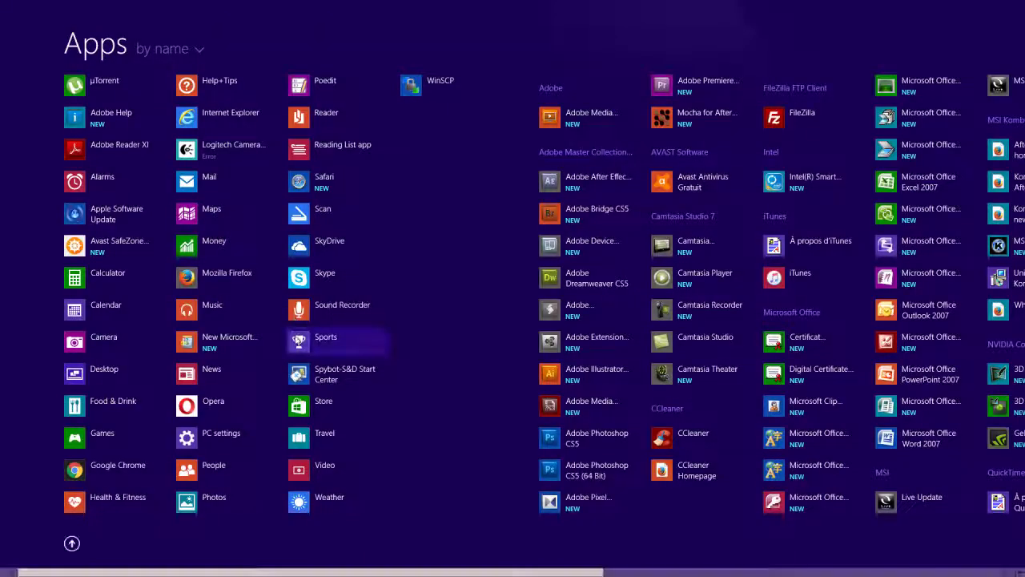
pyautogui.press('super')
# Add 14 more copies of the sentence "Juste pour le fun article test." to the article body and update the article
pyautogui.scroll(5, 288, 241)
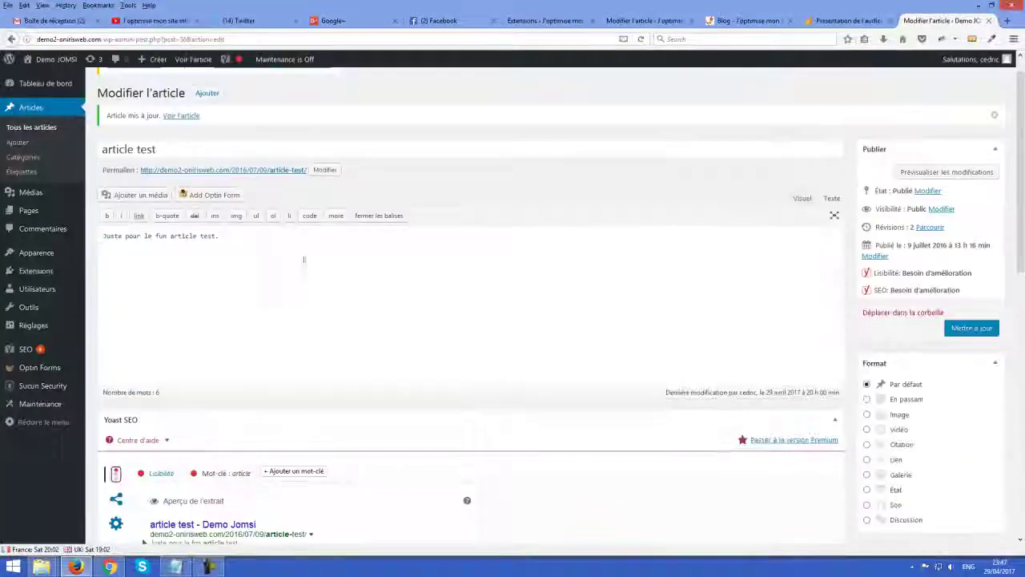
pyautogui.hotkey('ctrl', 'v')
pyautogui.hotkey('ctrl', 'v')
pyautogui.hotkey('ctrl', 'v')
pyautogui.hotkey('ctrl', 'v')
pyautogui.hotkey('ctrl', 'v')
pyautogui.hotkey('ctrl', 'v')
pyautogui.hotkey('ctrl', 'v')
pyautogui.hotkey('ctrl', 'v')
pyautogui.hotkey('ctrl', 'v')
pyautogui.hotkey('ctrl', 'v')
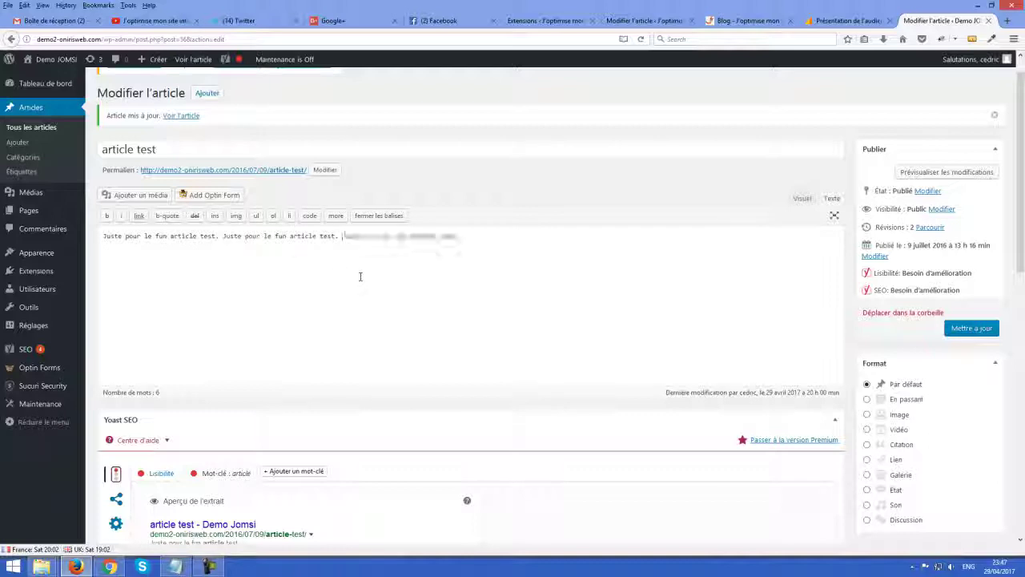
pyautogui.hotkey('ctrl', 'v')
pyautogui.hotkey('ctrl', 'v')
pyautogui.hotkey('ctrl', 'v')
pyautogui.hotkey('ctrl', 'v')
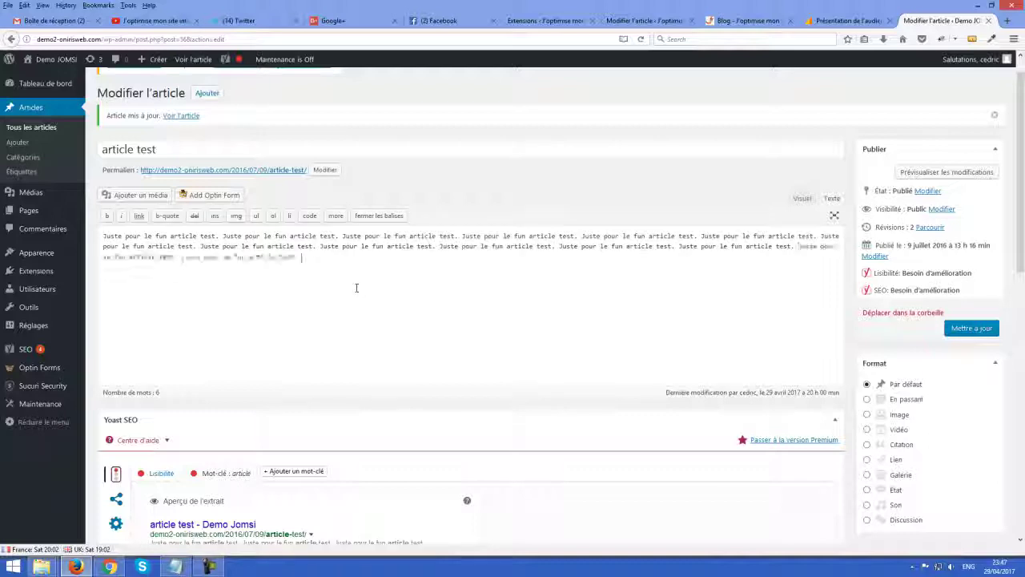
pyautogui.click(965, 329)
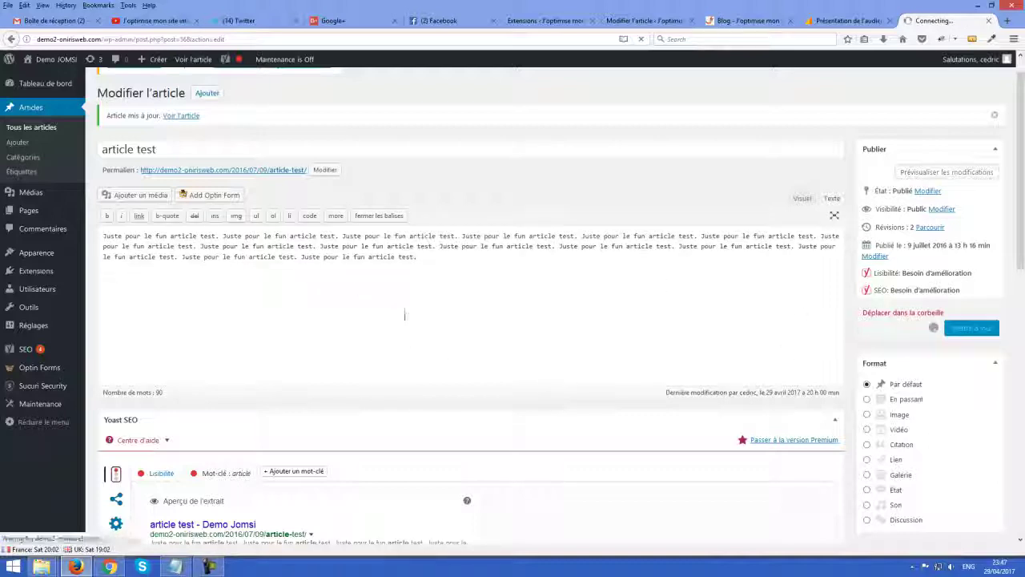
# Reopen the Yoast snippet editor and copy the entire article body text into the meta description
pyautogui.scroll(-6, 433, 316)
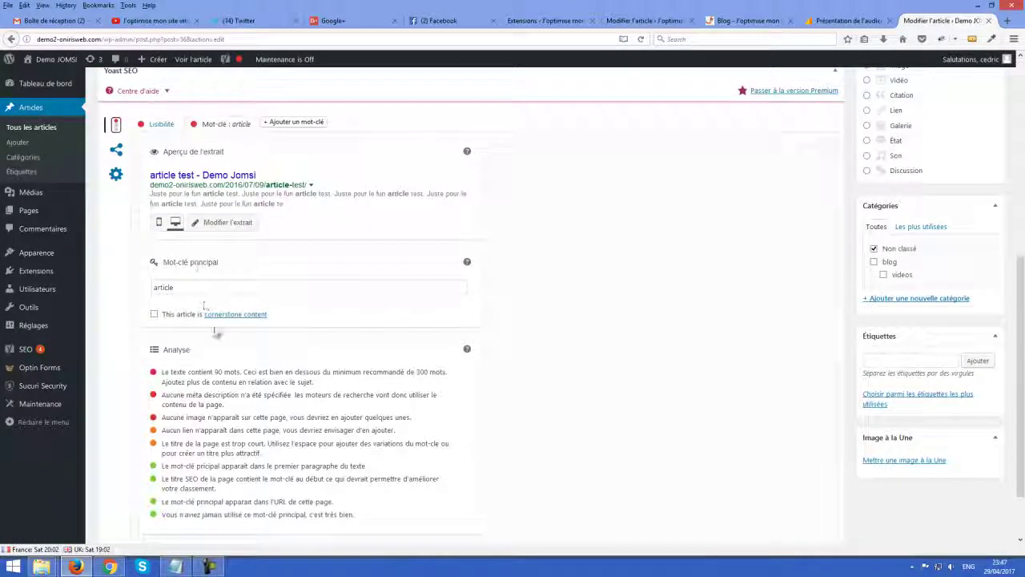
pyautogui.click(228, 224)
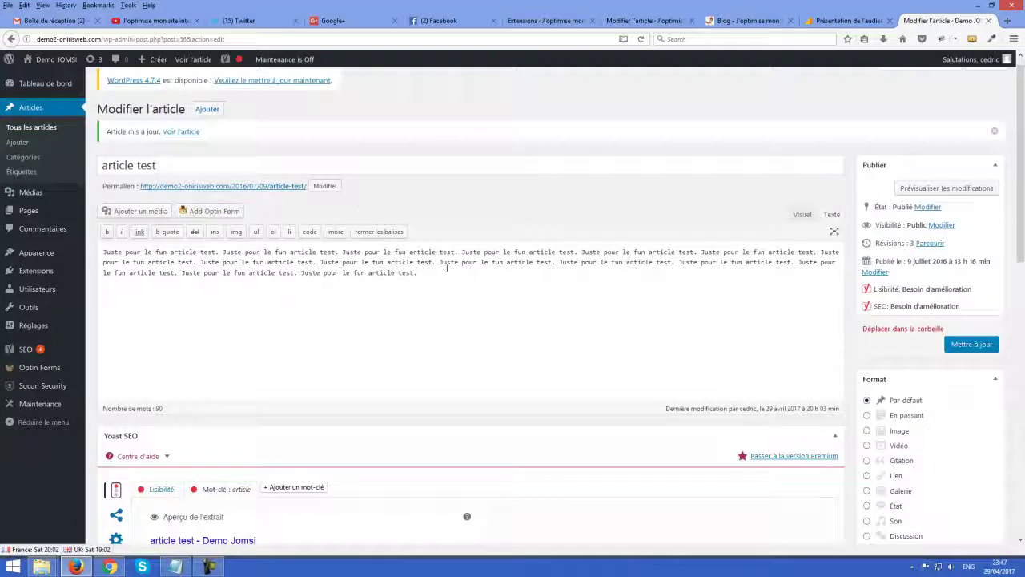
pyautogui.moveTo(445, 264); pyautogui.dragTo(148, 256)
pyautogui.moveTo(402, 276); pyautogui.dragTo(411, 276)
pyautogui.click(423, 278)
pyautogui.hotkey('ctrl', 'a')
pyautogui.moveTo(70, 254)
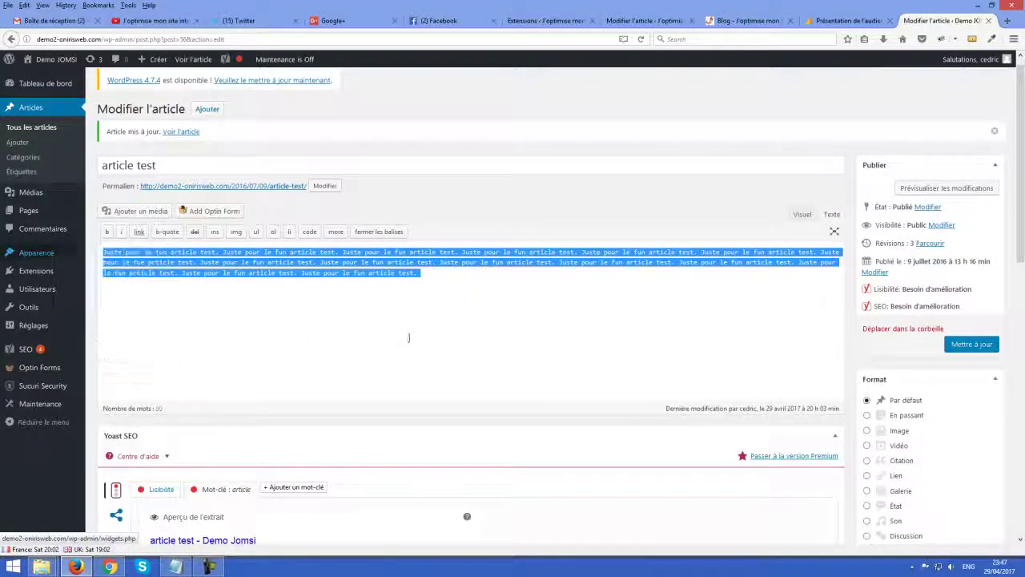
pyautogui.scroll(-3, 412, 365)
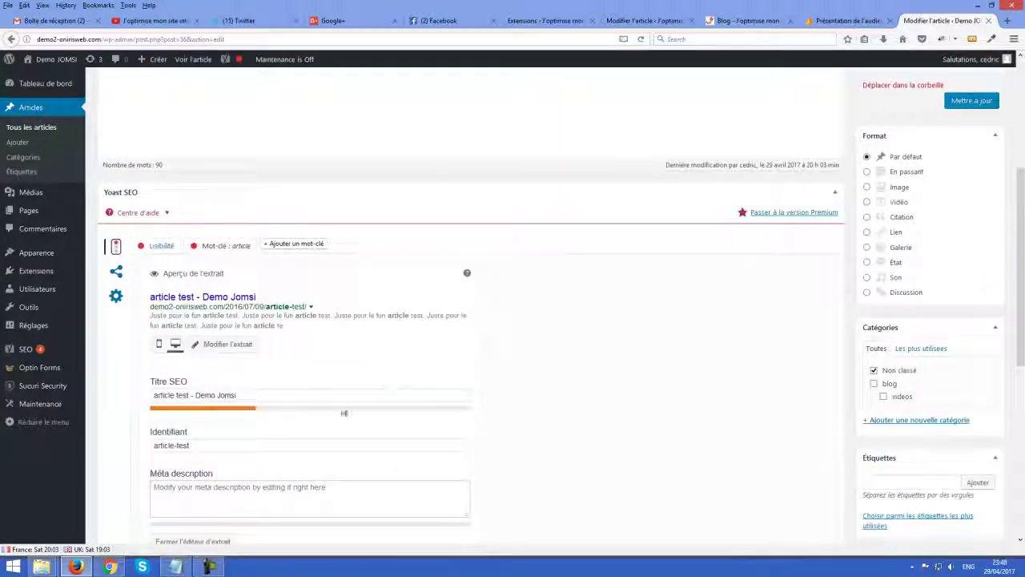
pyautogui.click(247, 505)
pyautogui.hotkey('ctrl', 'v')
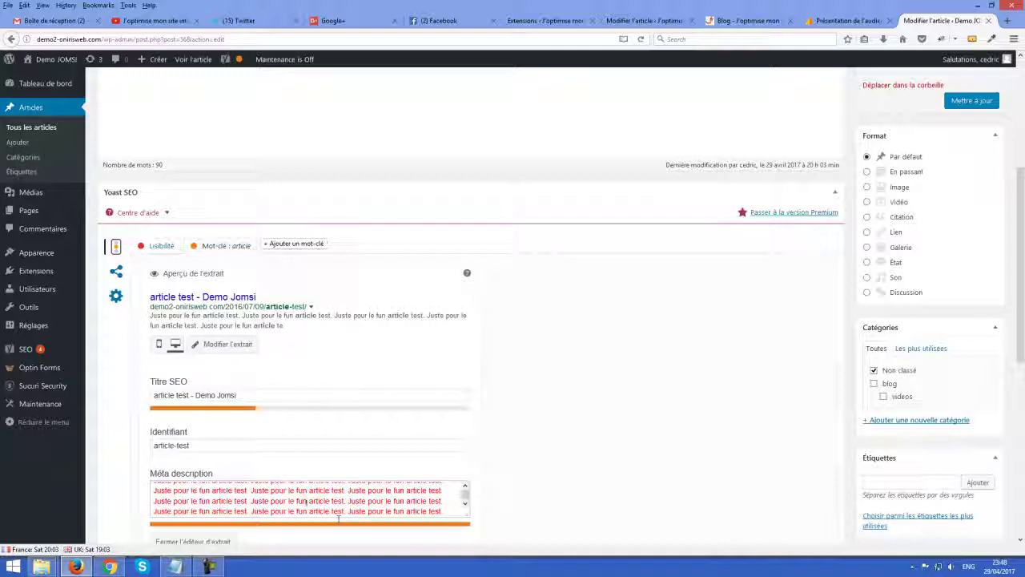
# Replace the entire meta description with the single sentence "Juste pour le fun article test."
pyautogui.click(454, 514)
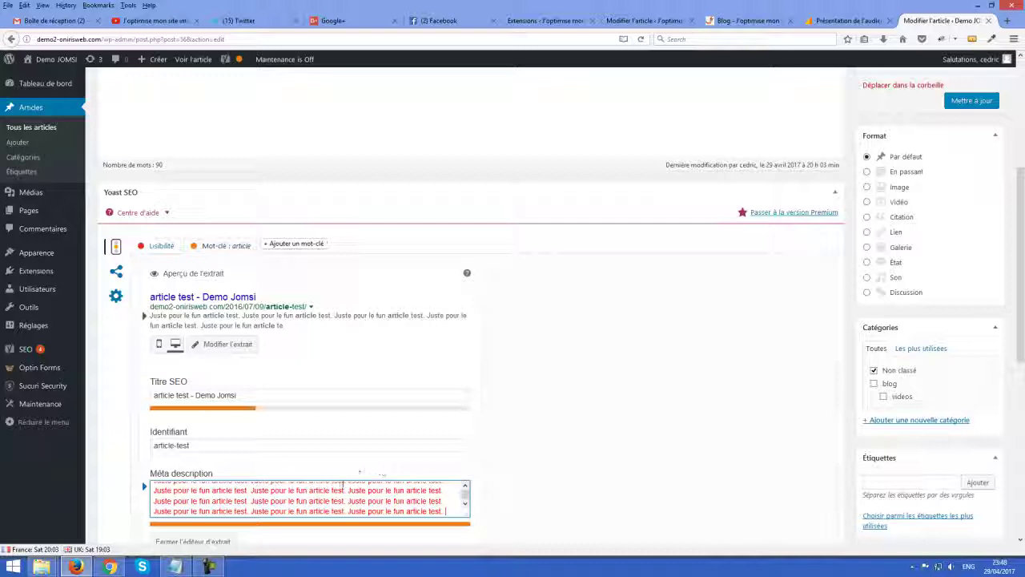
pyautogui.moveTo(446, 513); pyautogui.dragTo(154, 480)
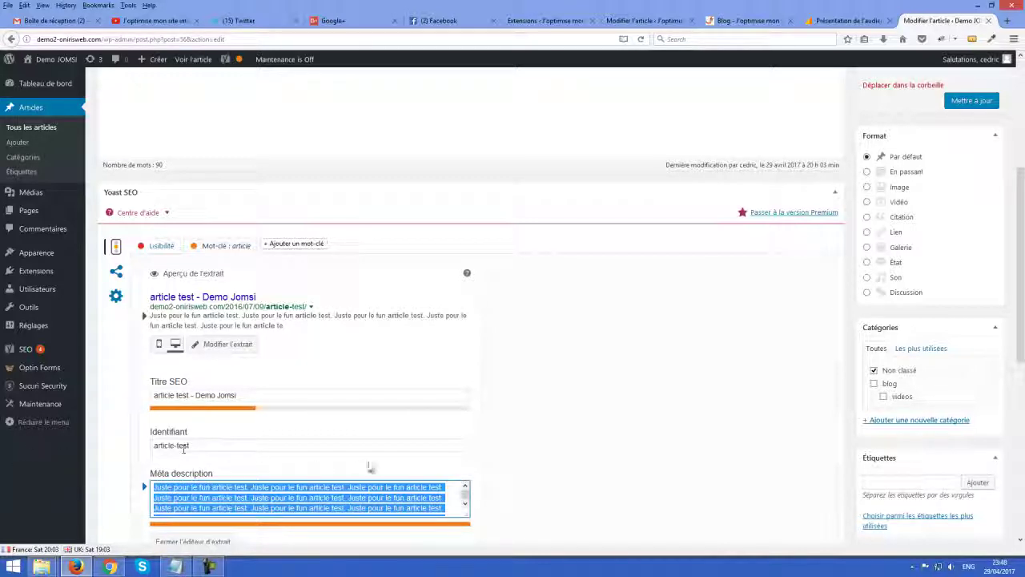
pyautogui.click(249, 485)
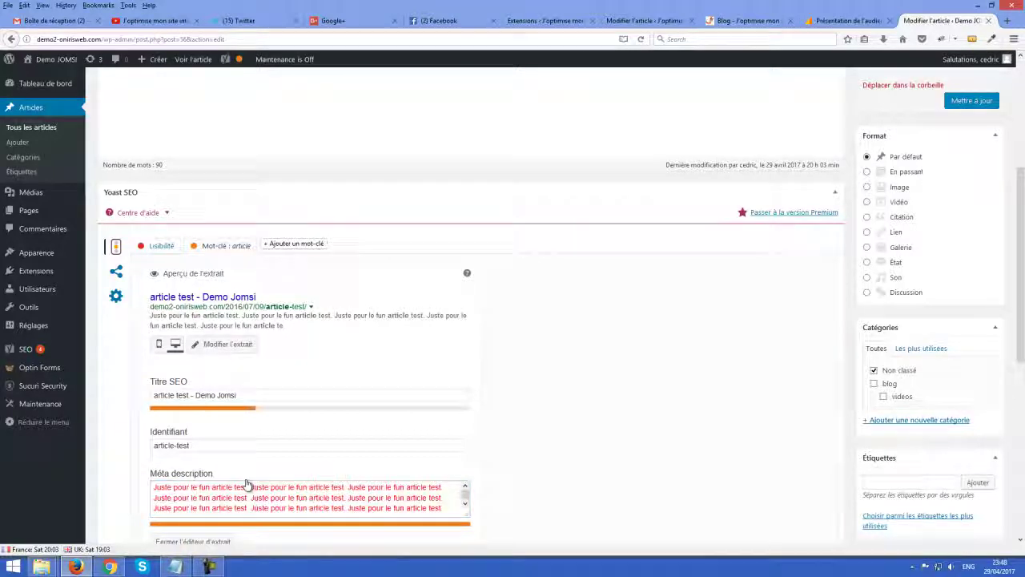
pyautogui.hotkey('ctrl', 'a')
pyautogui.click(325, 507)
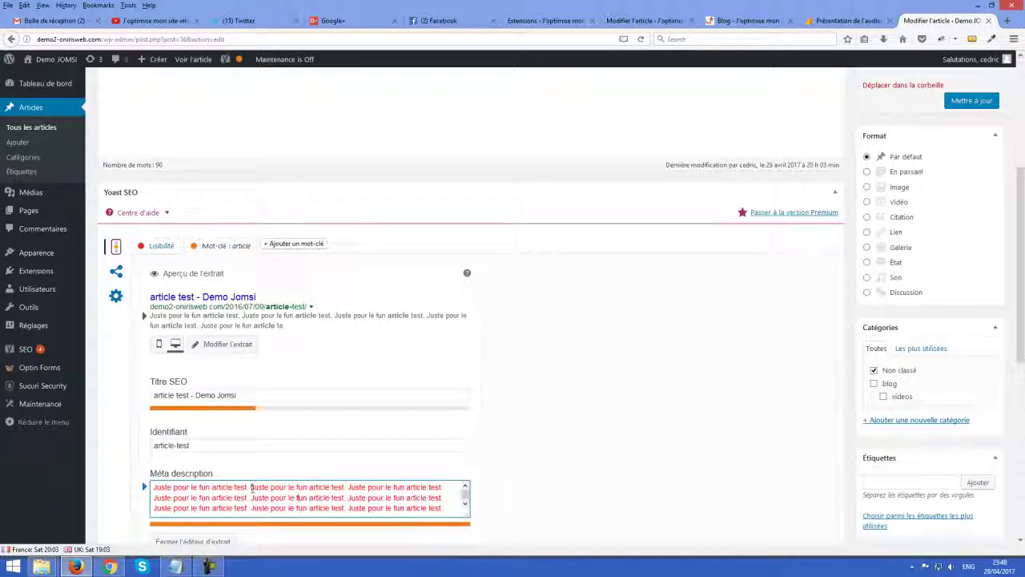
pyautogui.hotkey('ctrl', 'a')
pyautogui.scroll(-5, 567, 420)
pyautogui.hotkey('ctrl', 'v')
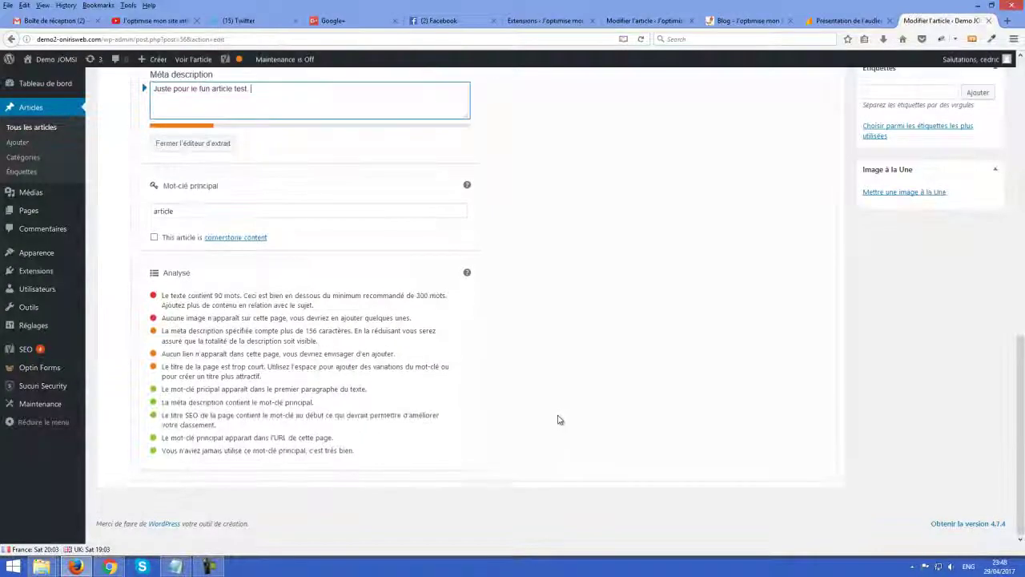
# Review the snippet preview, article text and Yoast keyword analysis against the new meta description
pyautogui.scroll(5, 556, 419)
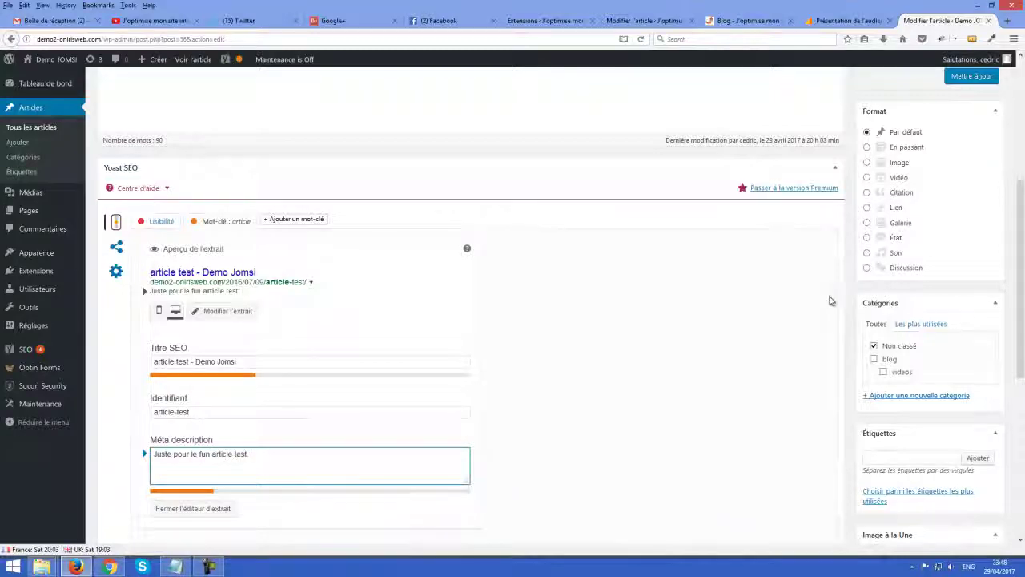
pyautogui.scroll(2, 873, 289)
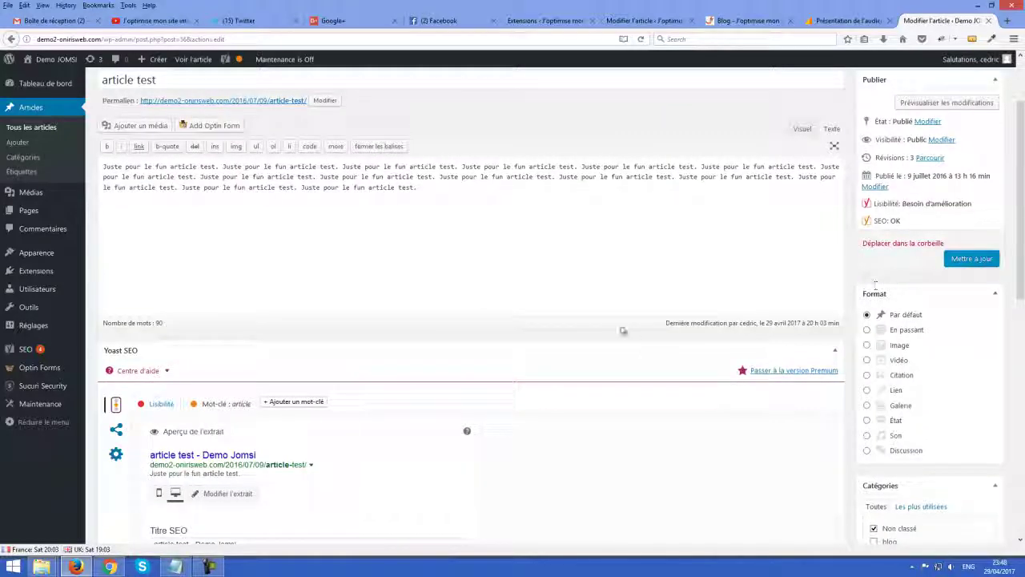
pyautogui.scroll(-3, 621, 325)
pyautogui.scroll(-3, 621, 315)
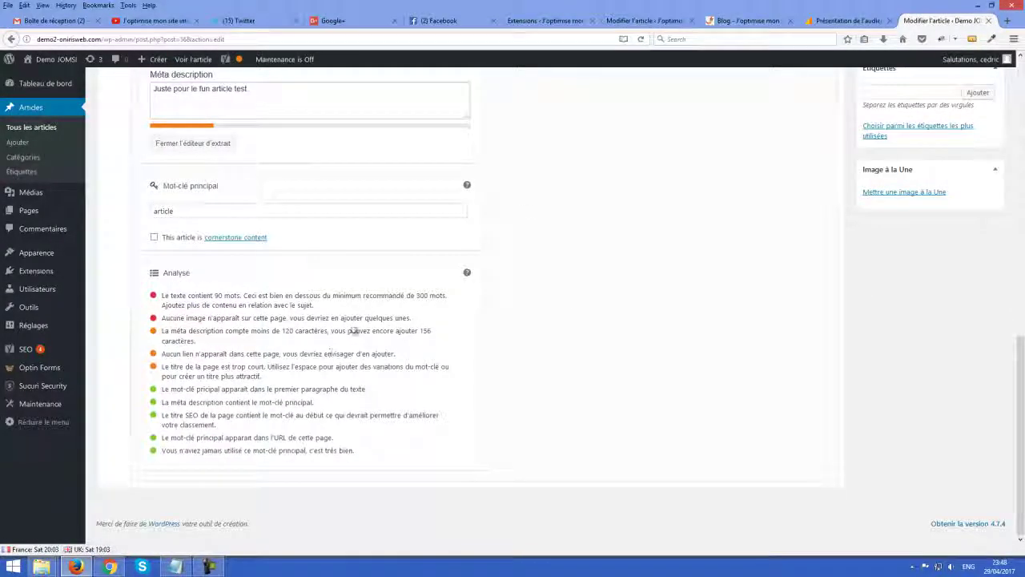
pyautogui.scroll(6, 750, 169)
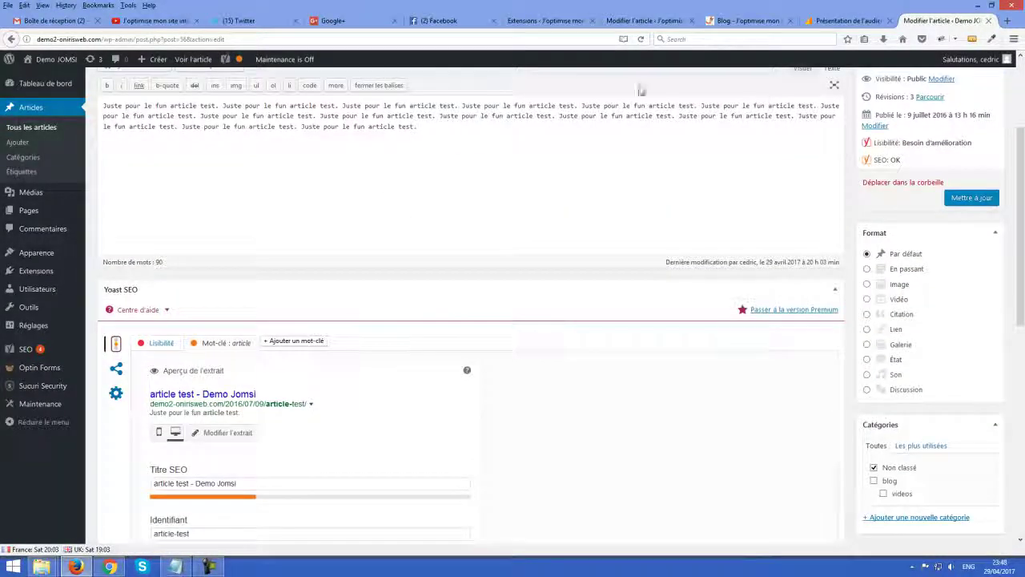
pyautogui.scroll(-5, 487, 350)
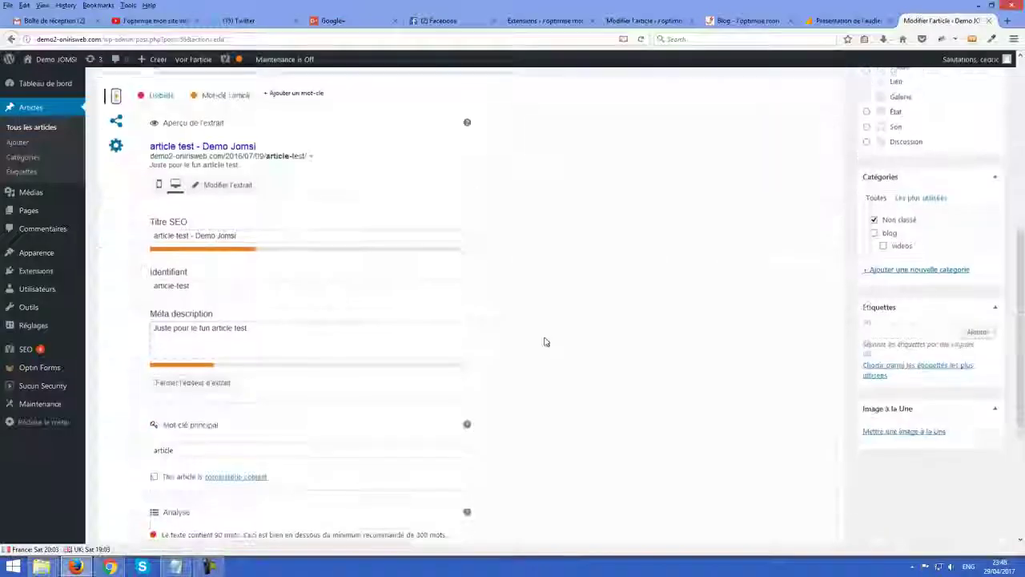
pyautogui.scroll(5, 537, 297)
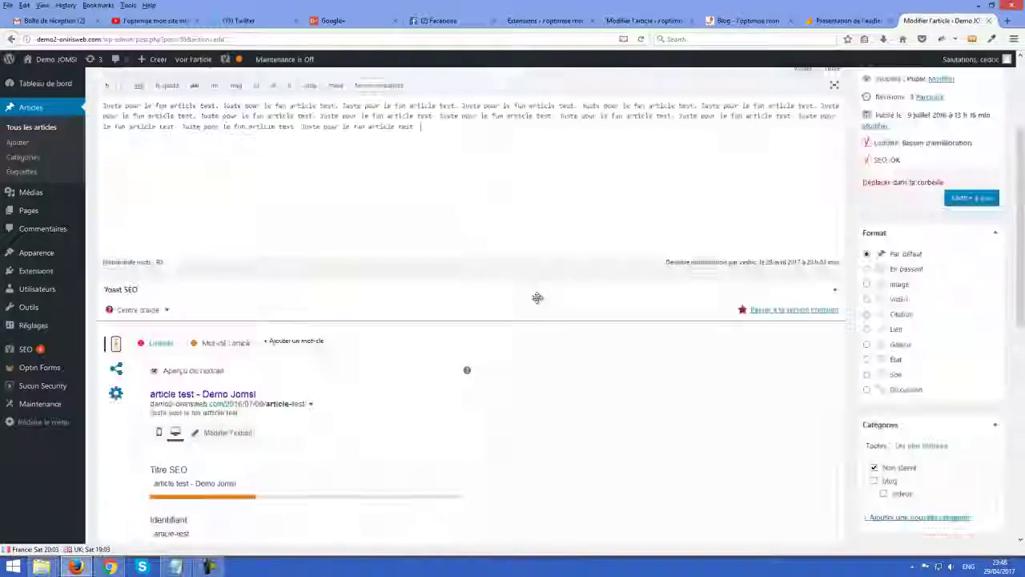
pyautogui.scroll(-2, 295, 458)
pyautogui.scroll(-2, 295, 458)
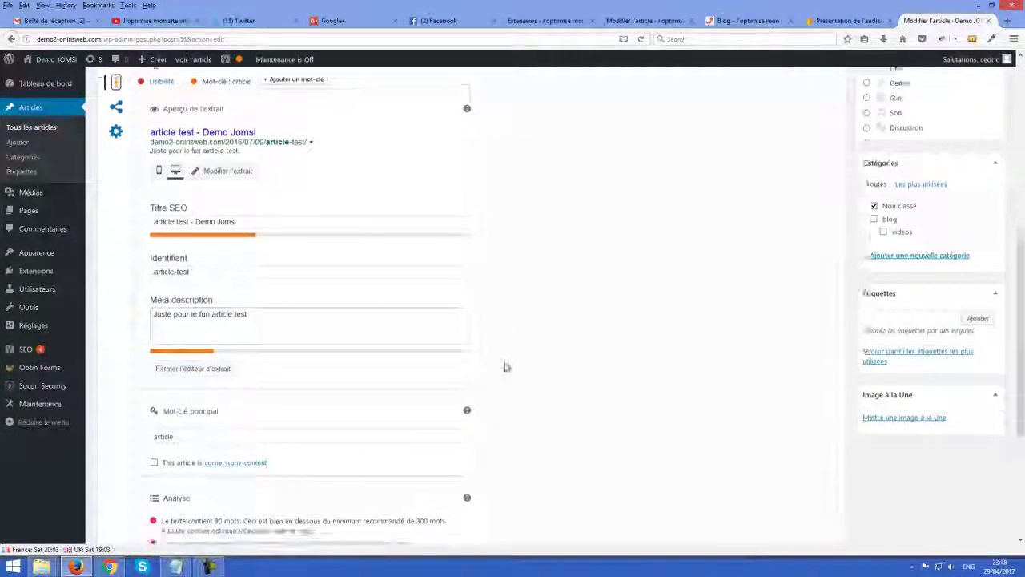
pyautogui.scroll(-3, 506, 366)
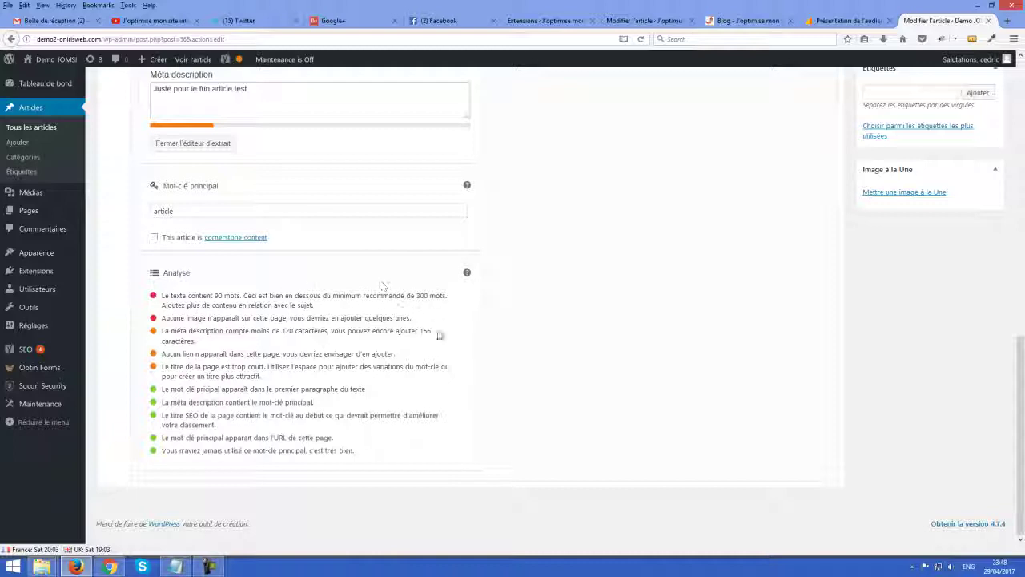
# Examine the keyword analysis recommendations on text length, images and meta description length
pyautogui.moveTo(446, 295); pyautogui.dragTo(390, 295)
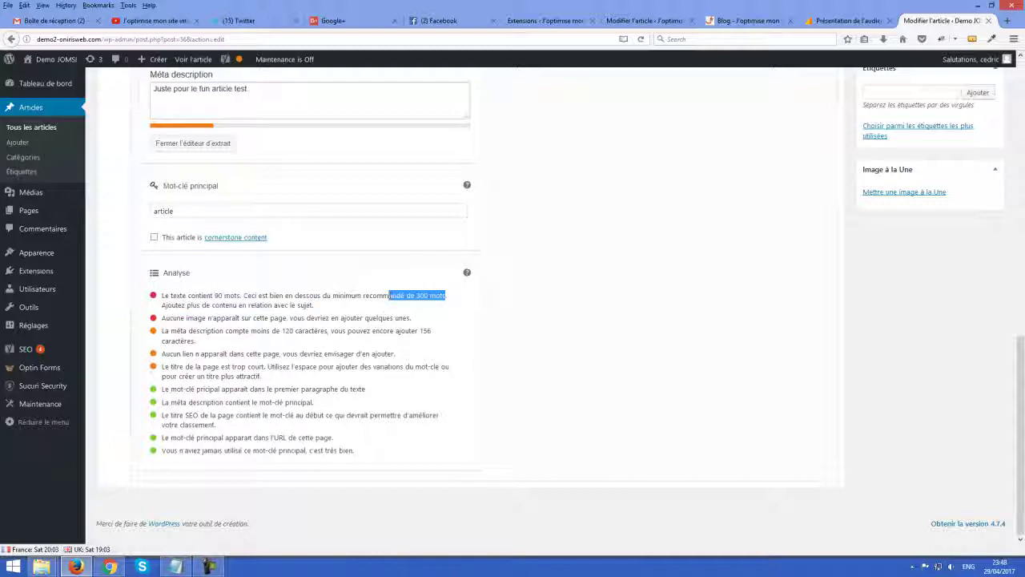
pyautogui.moveTo(205, 318); pyautogui.dragTo(258, 330)
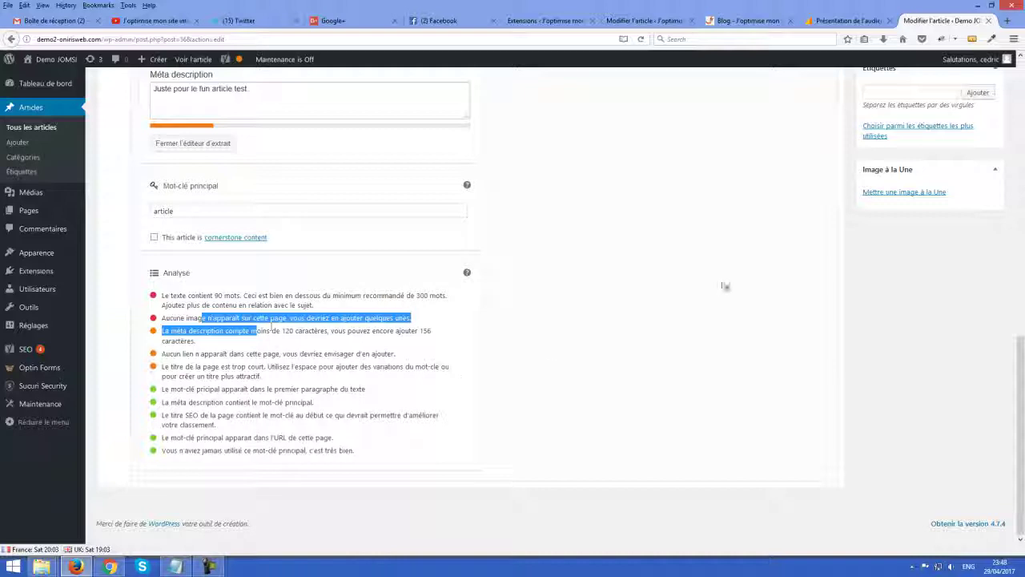
pyautogui.click(490, 402)
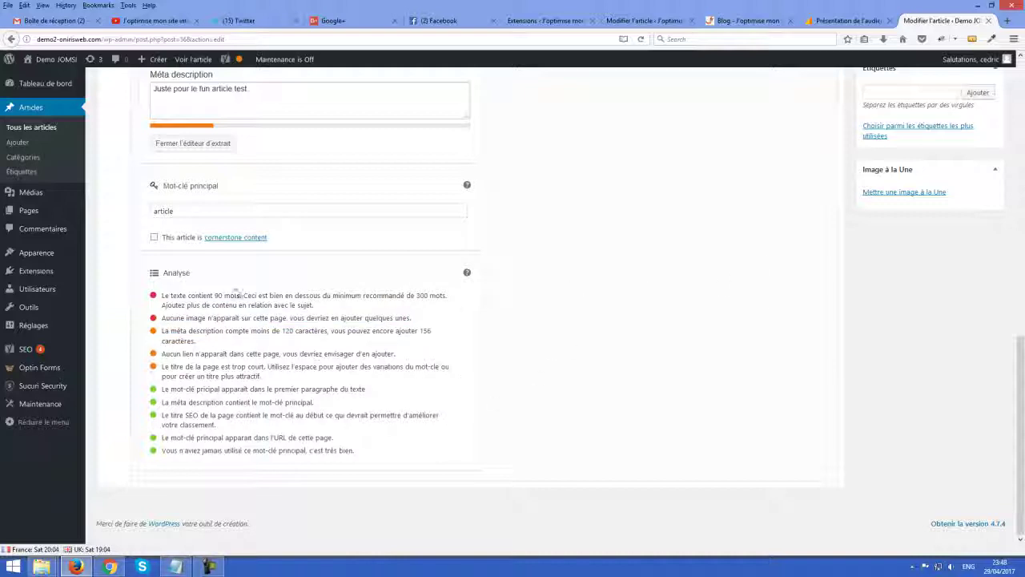
pyautogui.moveTo(160, 315); pyautogui.dragTo(216, 424)
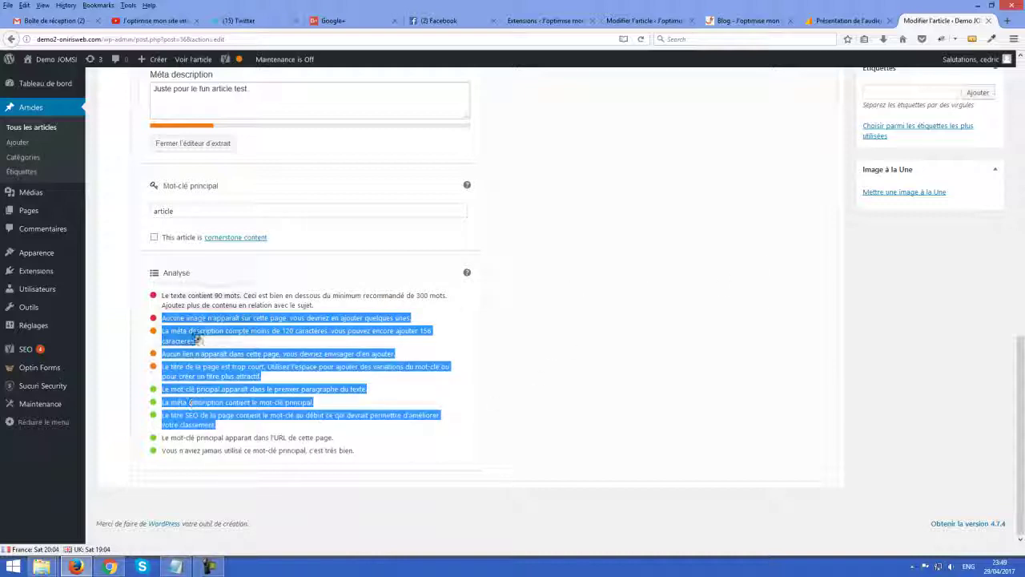
pyautogui.moveTo(160, 318); pyautogui.dragTo(341, 319)
pyautogui.click(306, 299)
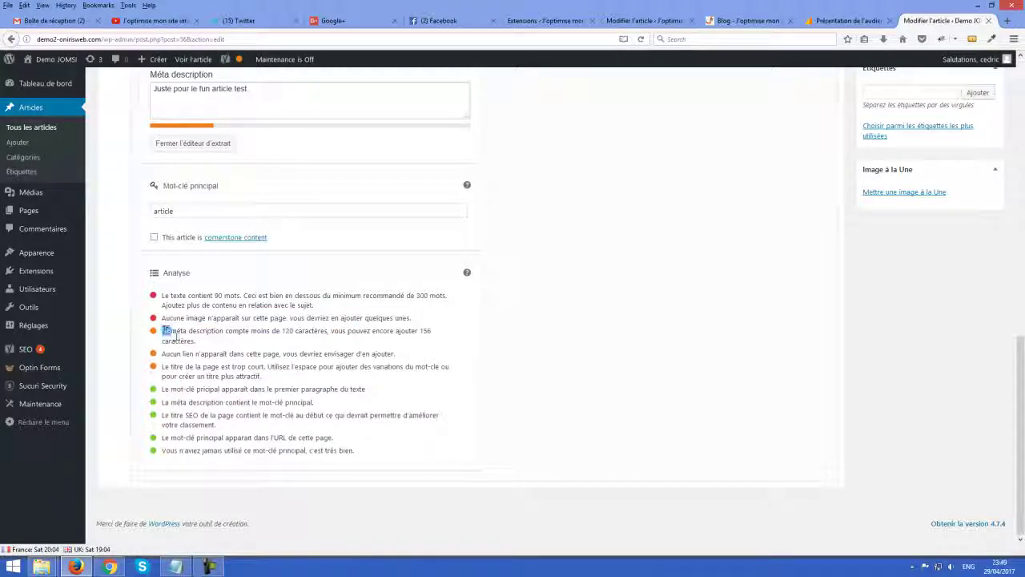
pyautogui.scroll(5, 344, 400)
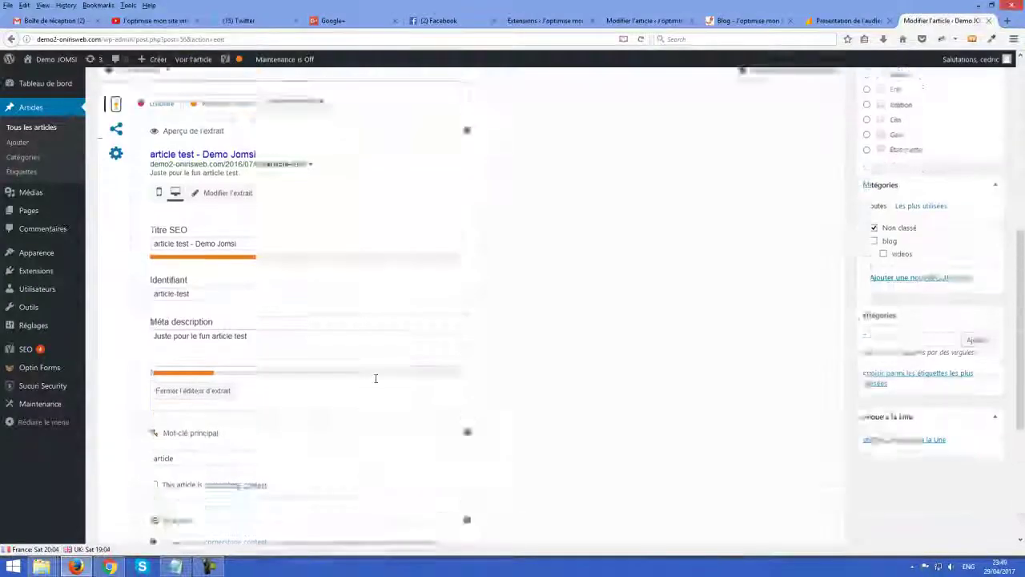
pyautogui.scroll(5, 304, 363)
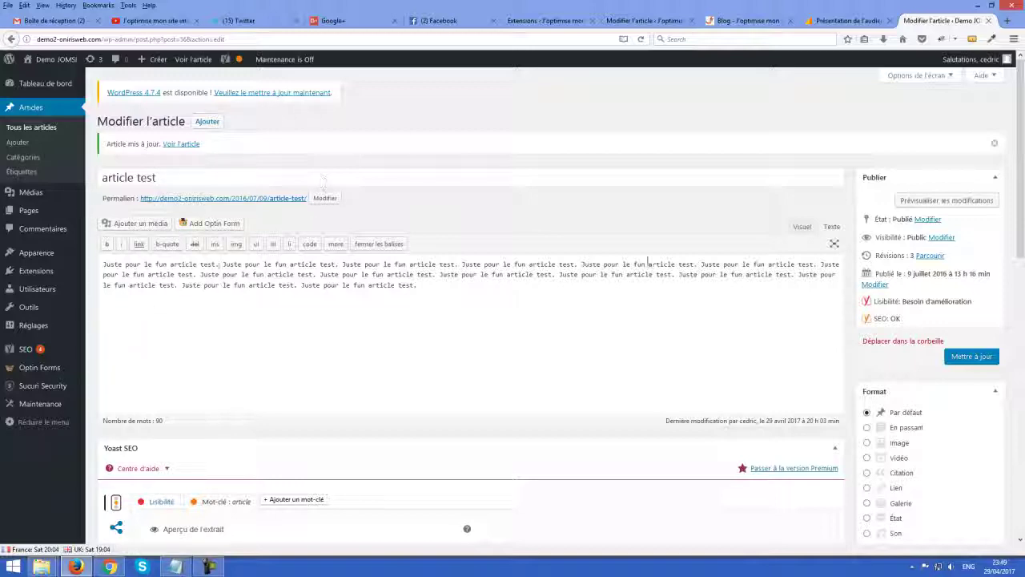
# Look through the Yoast readability analysis and compare it with the analysis for the keyword "article"
pyautogui.scroll(-4, 448, 383)
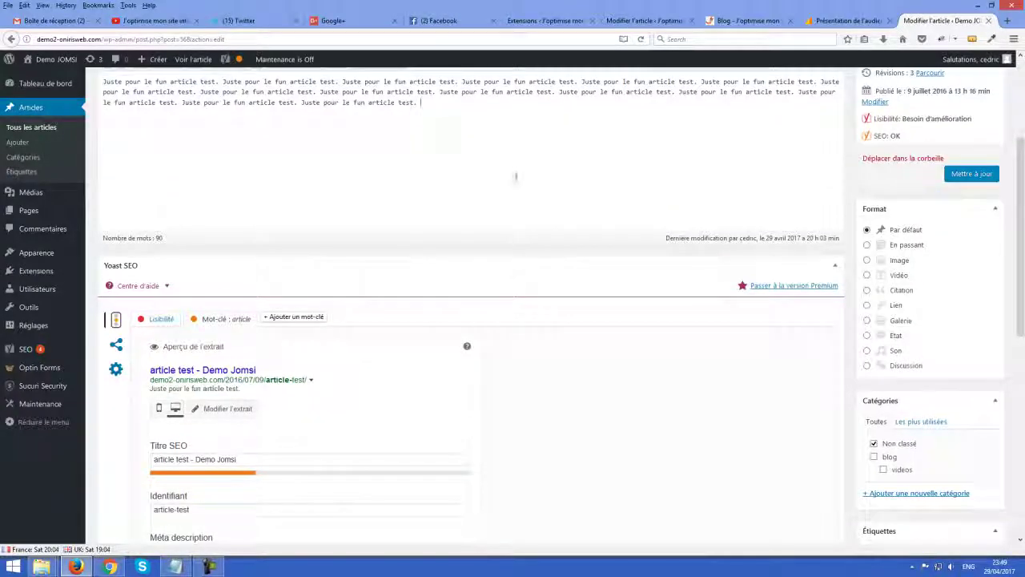
pyautogui.scroll(4, 409, 291)
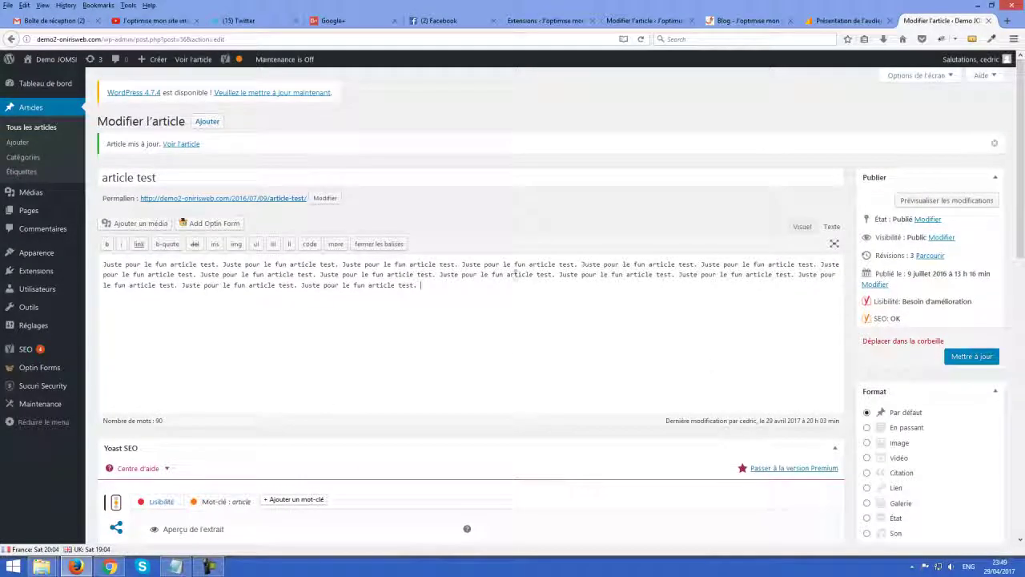
pyautogui.scroll(-8, 308, 297)
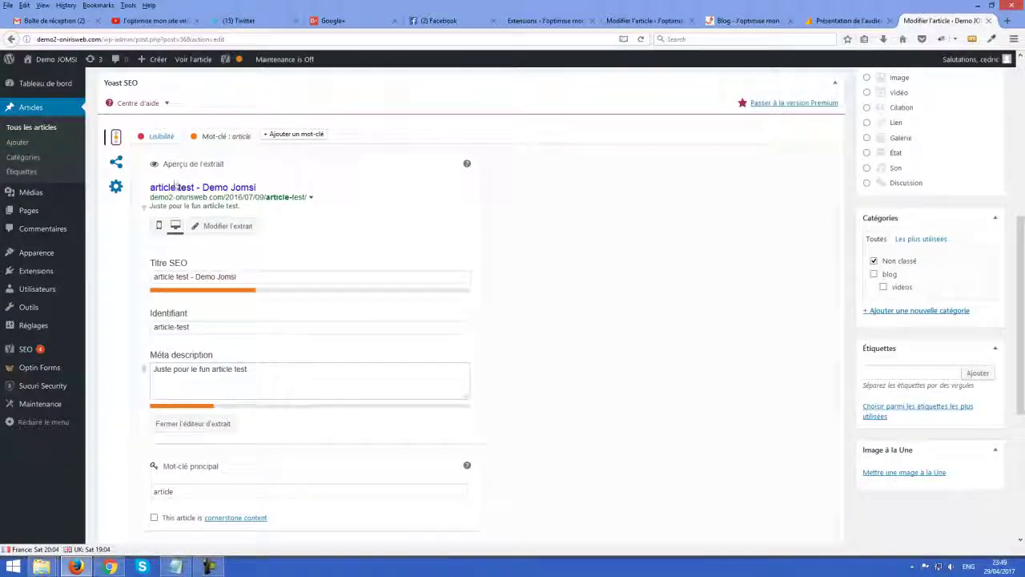
pyautogui.click(149, 138)
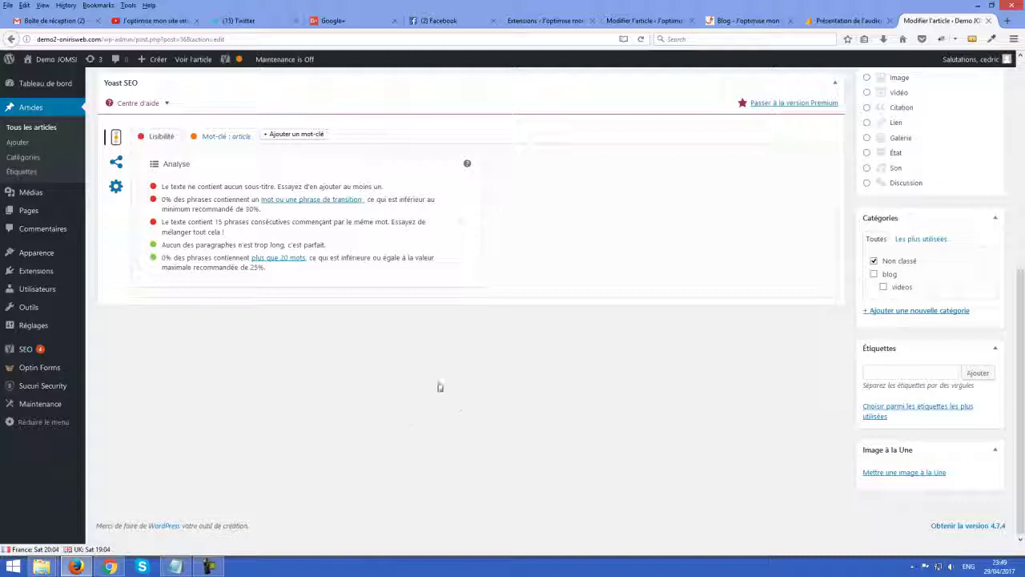
pyautogui.scroll(2, 439, 384)
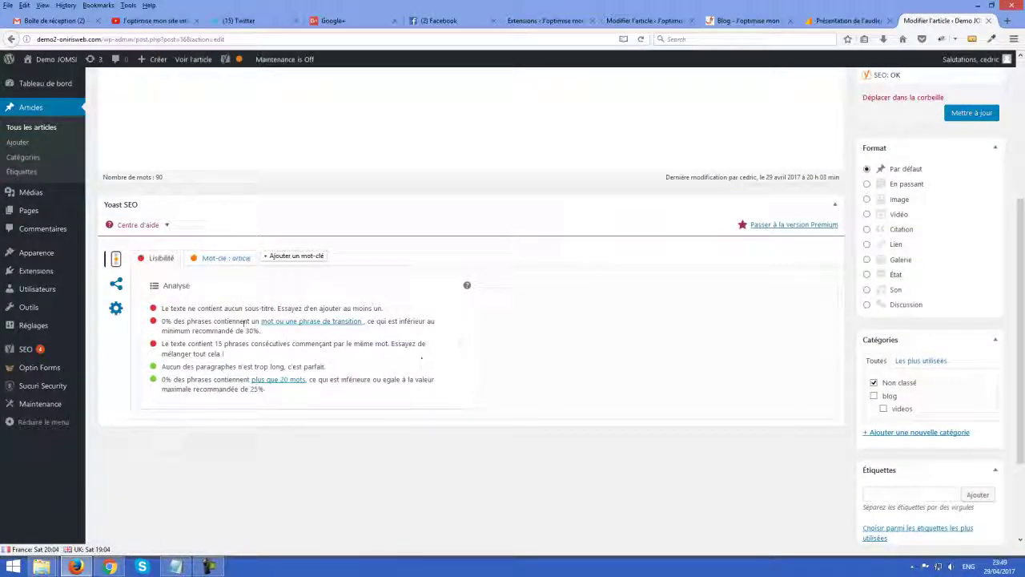
pyautogui.click(214, 259)
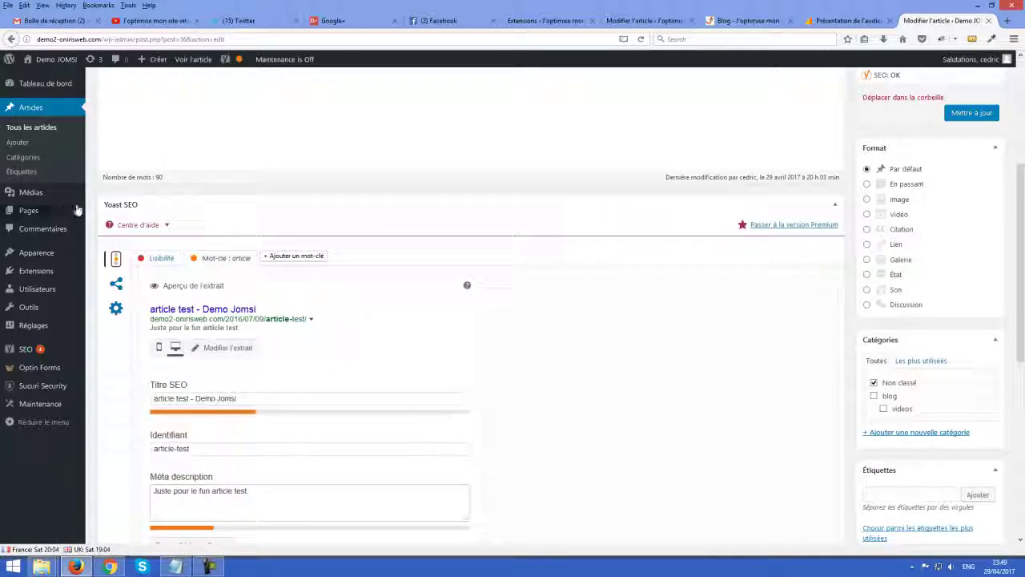
pyautogui.click(149, 260)
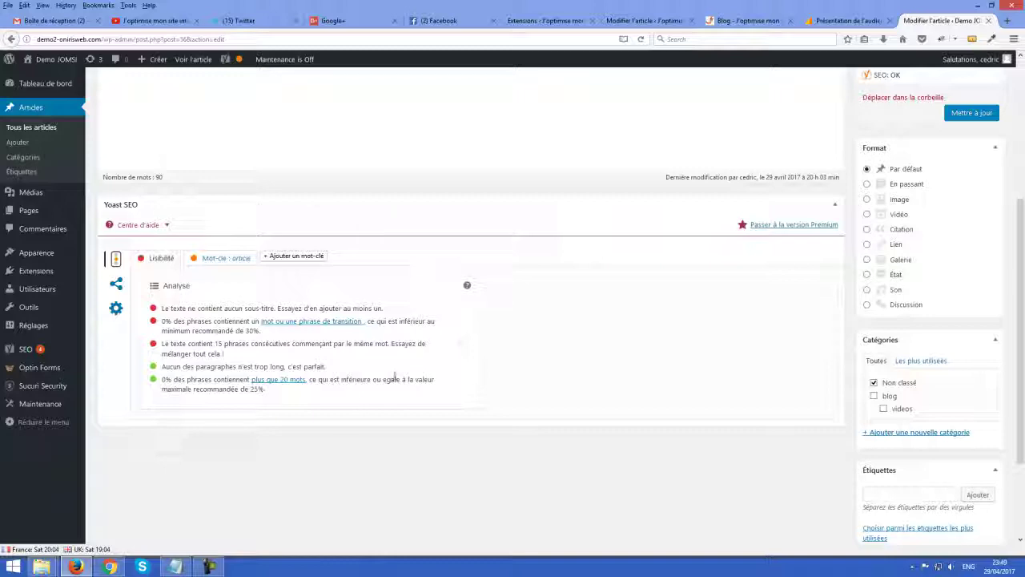
# Check the article body against the readability recommendations on subheadings, transition words and repeated sentence beginnings
pyautogui.scroll(5, 394, 375)
pyautogui.scroll(-1, 380, 376)
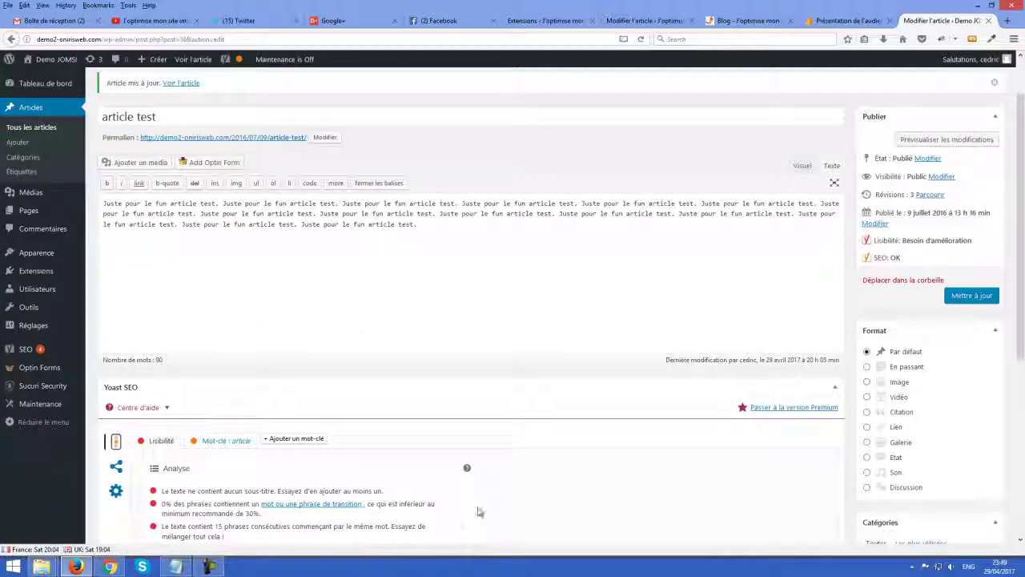
pyautogui.scroll(-4, 473, 497)
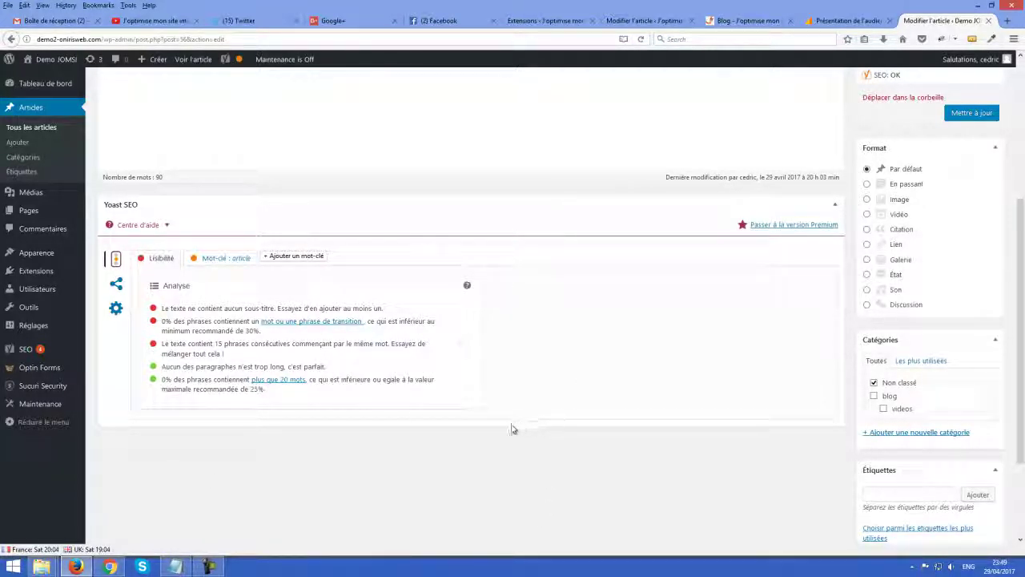
pyautogui.scroll(5, 357, 412)
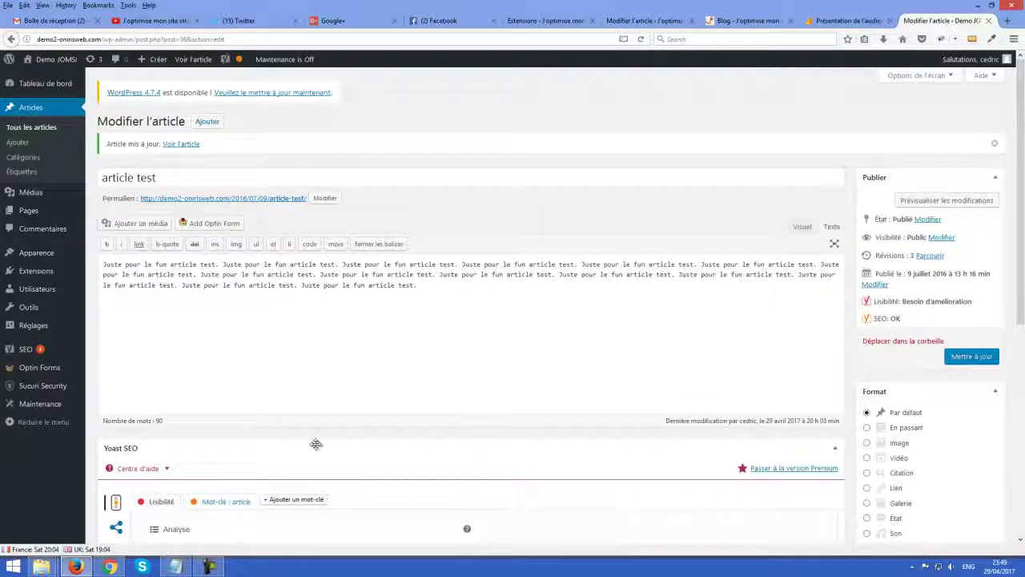
pyautogui.scroll(-3, 315, 441)
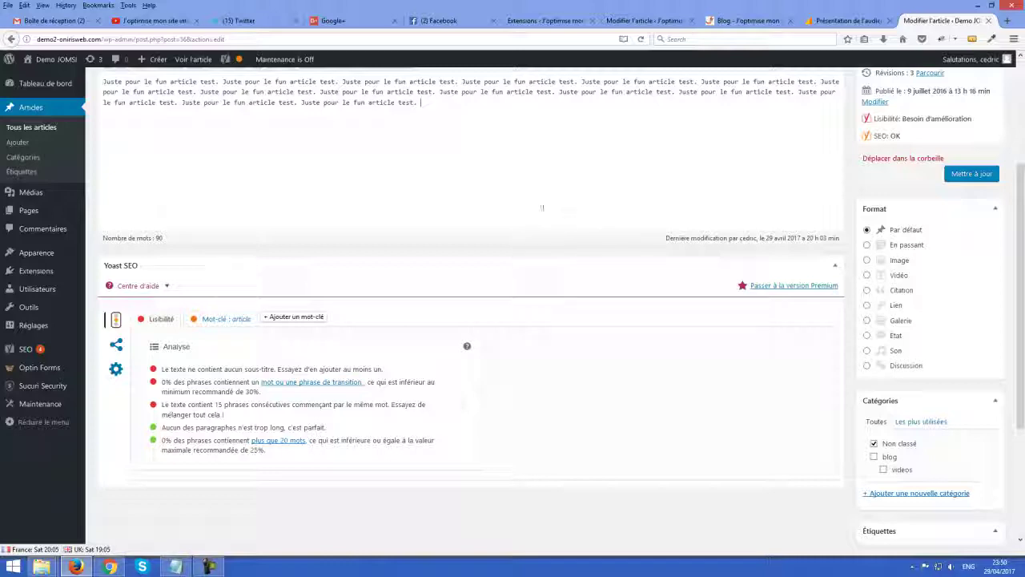
pyautogui.scroll(5, 529, 271)
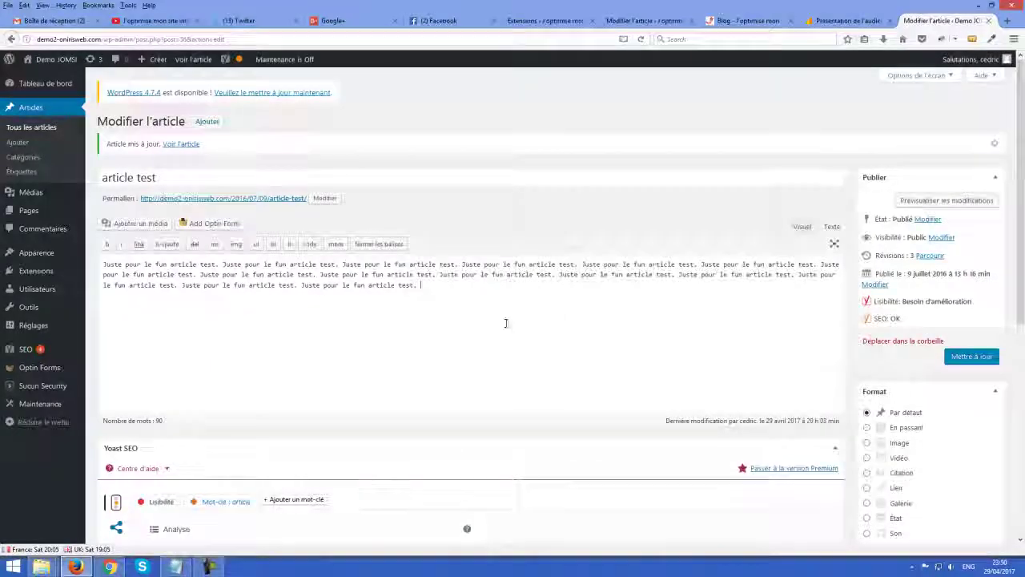
pyautogui.scroll(-3, 505, 323)
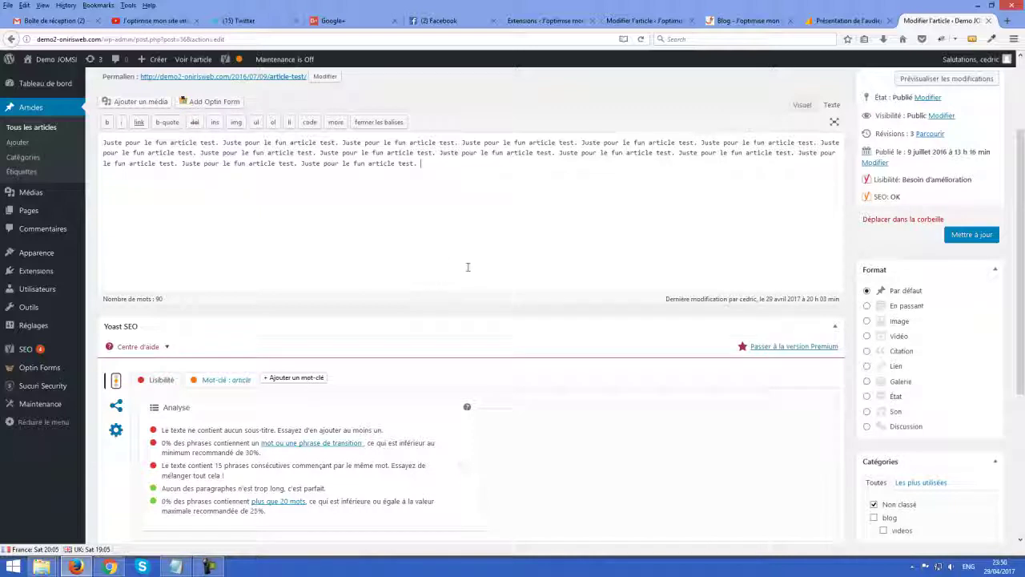